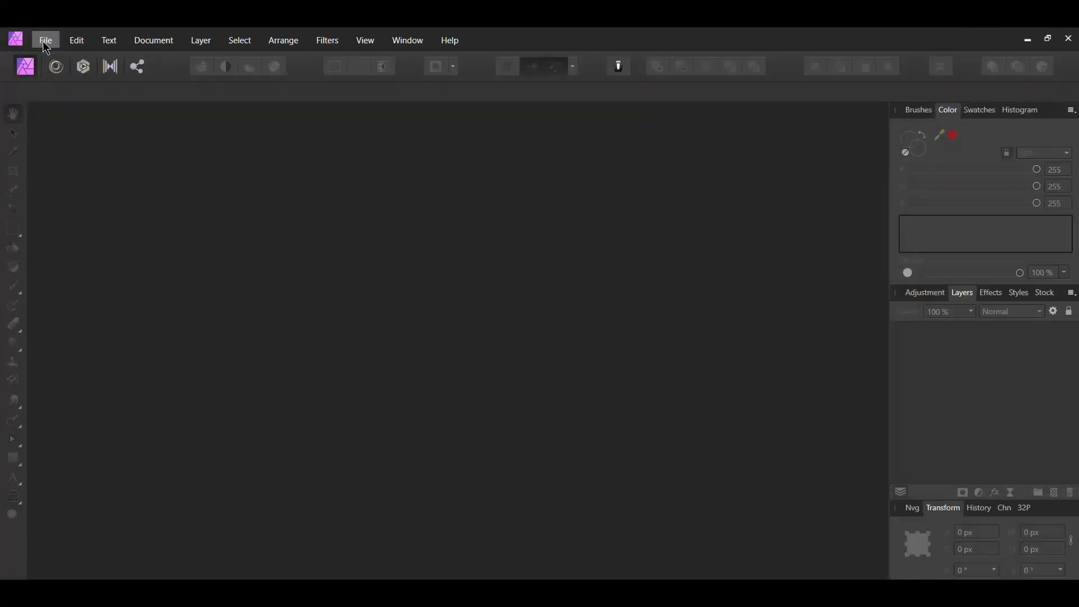
Open the 1280 × 853 px macaw JPG from Downloads as a new document.
left_click(44, 41)
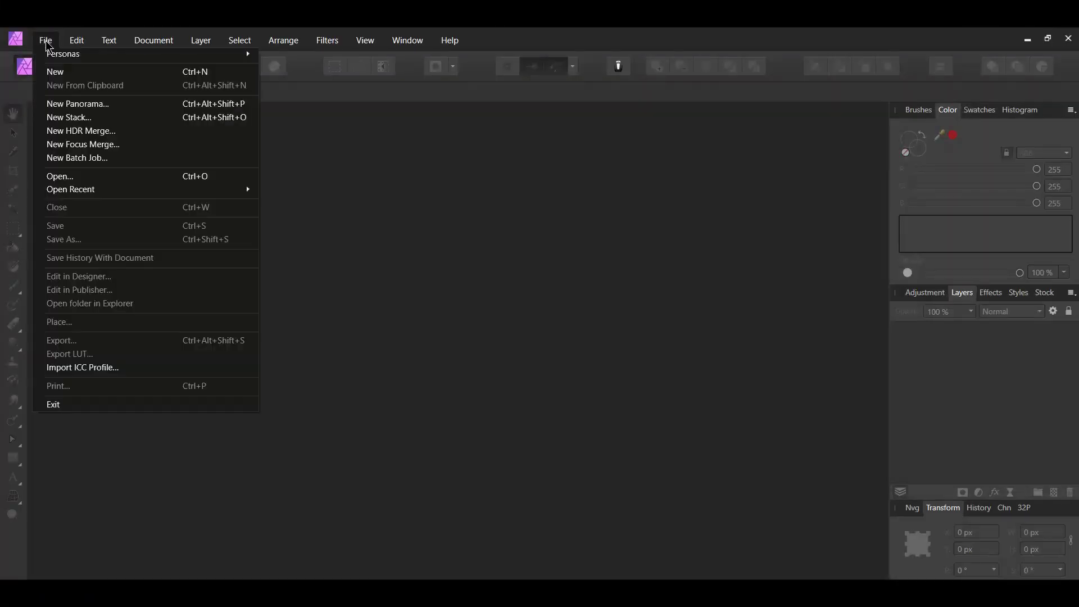
left_click(55, 177)
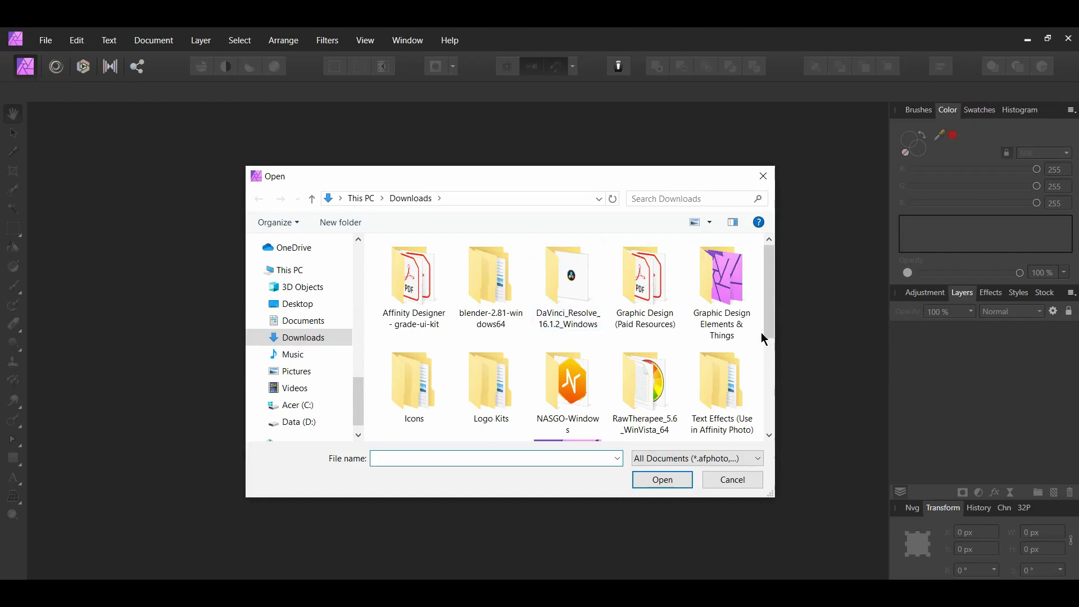
left_click_drag(771, 319, 771, 380)
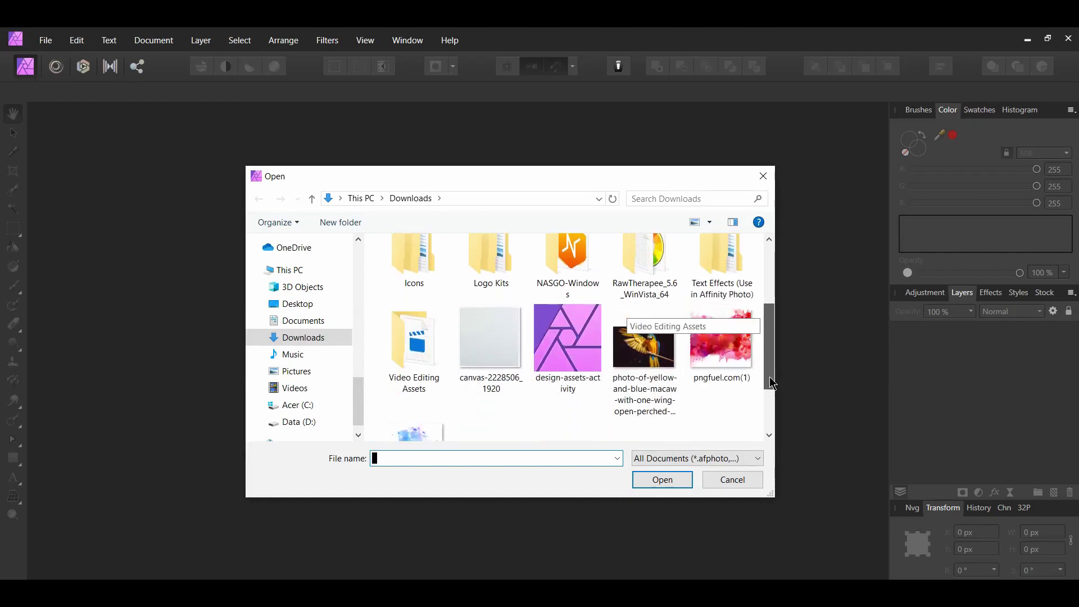
left_click(646, 351)
left_click(669, 478)
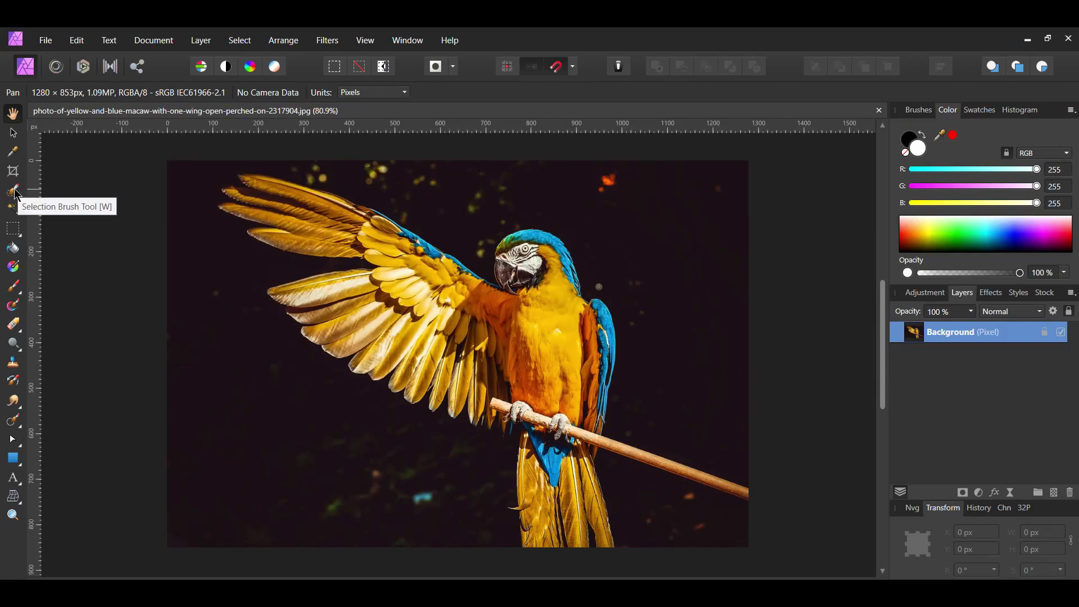
Paint the dark background around the wings and head with an enlarged Selection Brush.
left_click(18, 194)
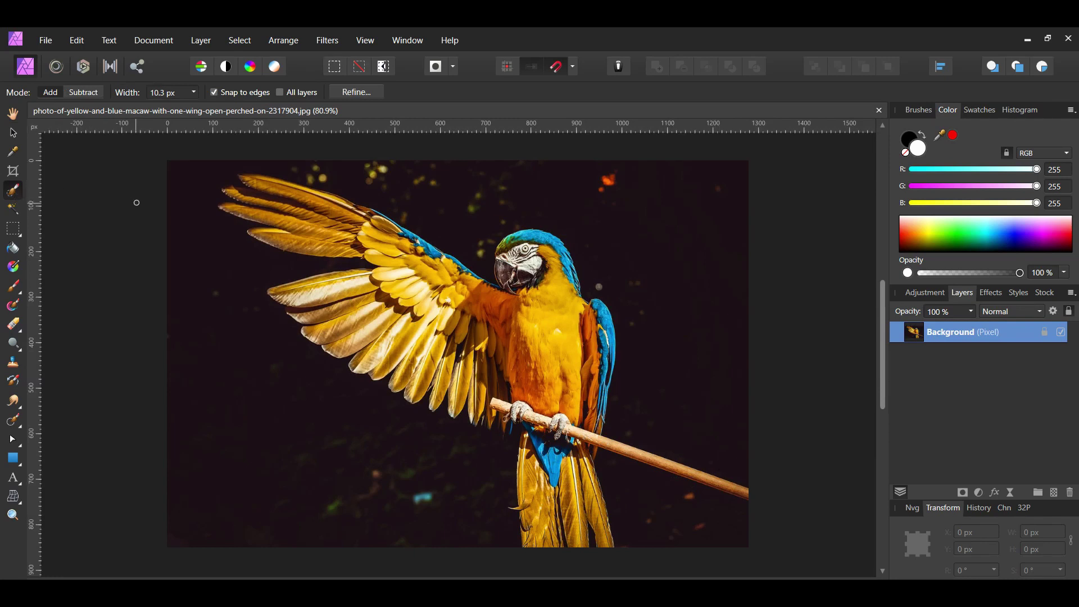
key("bracketright")
key("bracketright")
key("bracketright")
key("bracketright")
mouse_move(178, 167)
left_mouse_down()
mouse_move(188, 178)
mouse_move(219, 174)
mouse_move(202, 211)
mouse_move(185, 193)
mouse_move(200, 217)
mouse_move(293, 260)
mouse_move(316, 258)
mouse_move(284, 258)
mouse_move(227, 338)
mouse_move(272, 328)
mouse_move(212, 373)
mouse_move(364, 431)
mouse_move(424, 429)
left_mouse_up()
key("bracketright")
key("bracketright")
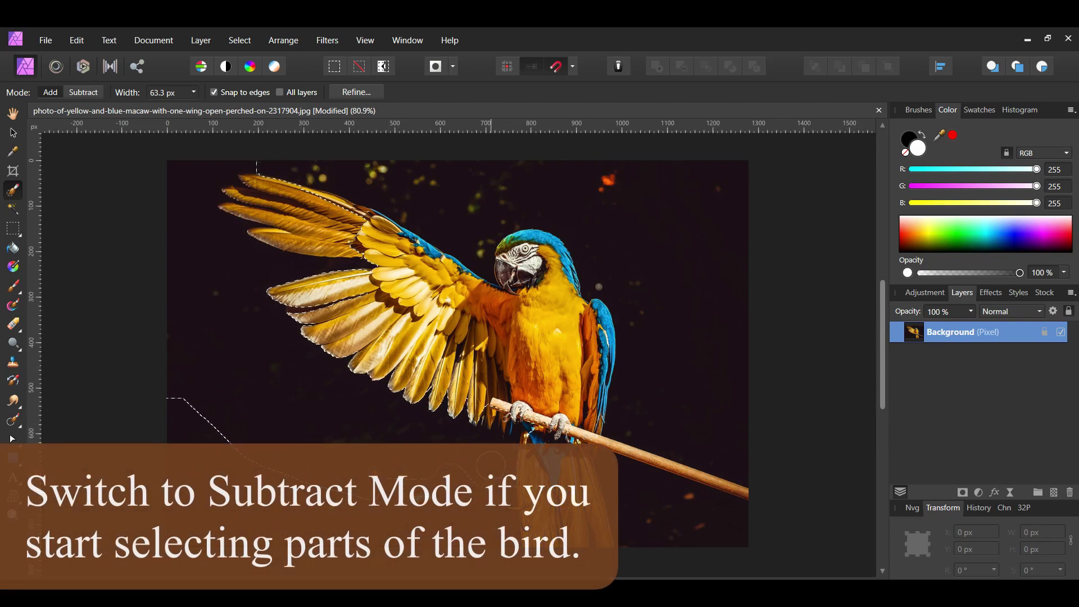
mouse_move(228, 169)
left_mouse_down()
mouse_move(316, 169)
mouse_move(436, 208)
mouse_move(479, 200)
mouse_move(597, 220)
mouse_move(631, 174)
mouse_move(713, 204)
mouse_move(720, 292)
mouse_move(640, 221)
mouse_move(632, 264)
mouse_move(655, 253)
mouse_move(633, 410)
mouse_move(727, 453)
mouse_move(677, 511)
mouse_move(646, 500)
left_mouse_up()
Fine-tune the selection along the upper wing feathers with a smaller brush in Add and Subtract modes.
left_click(50, 93)
key("bracketleft")
key("bracketleft")
key("bracketleft")
key("bracketleft")
key("bracketleft")
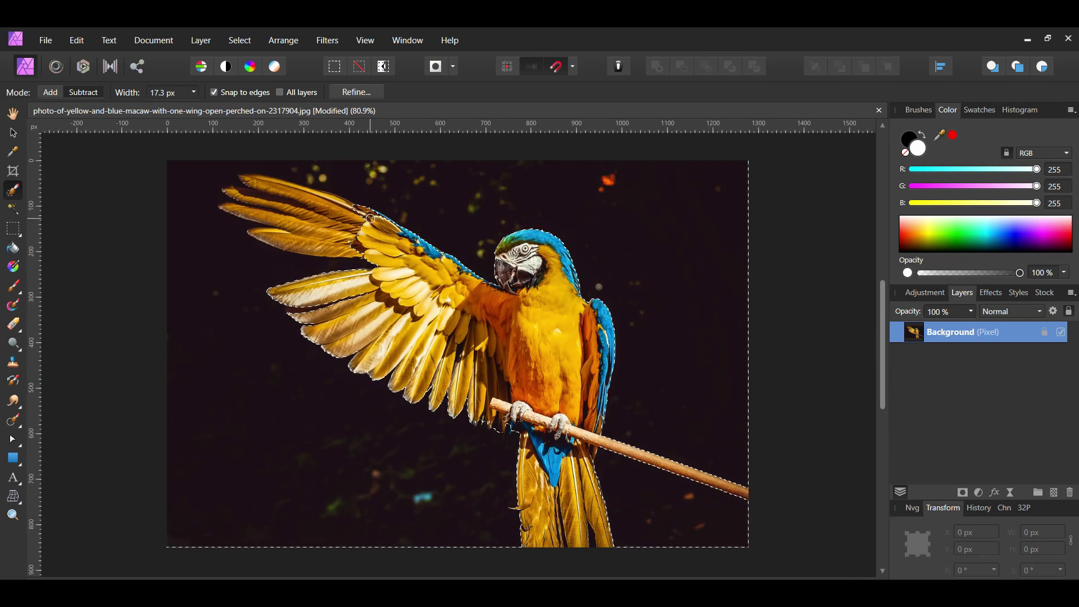
left_click_drag(349, 245, 276, 243)
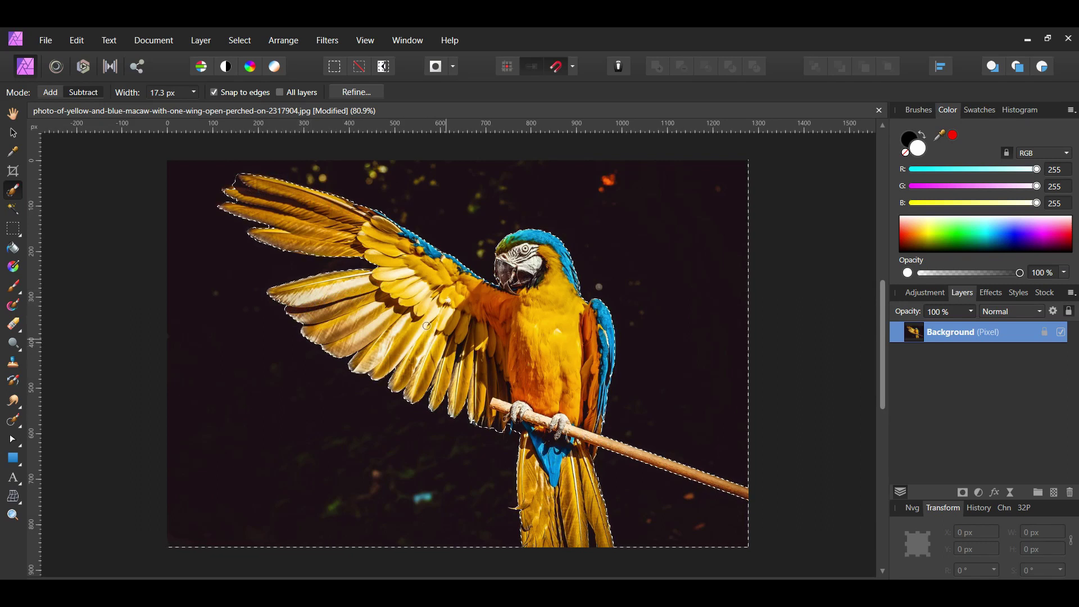
left_click(83, 92)
key("bracketleft")
key("bracketleft")
key("bracketleft")
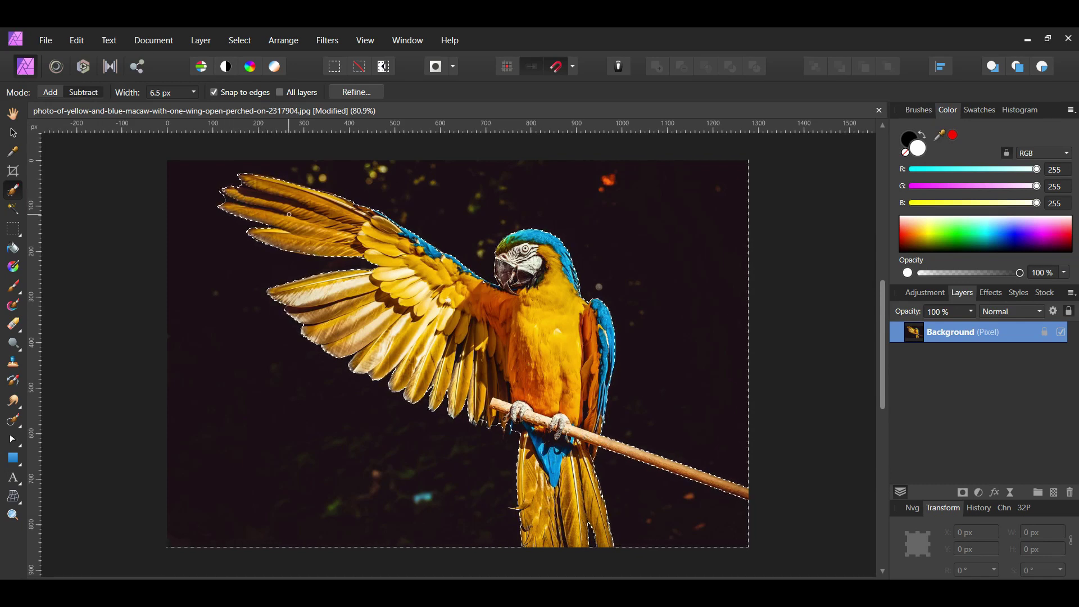
Refine the selection edges and apply the result.
left_click(356, 93)
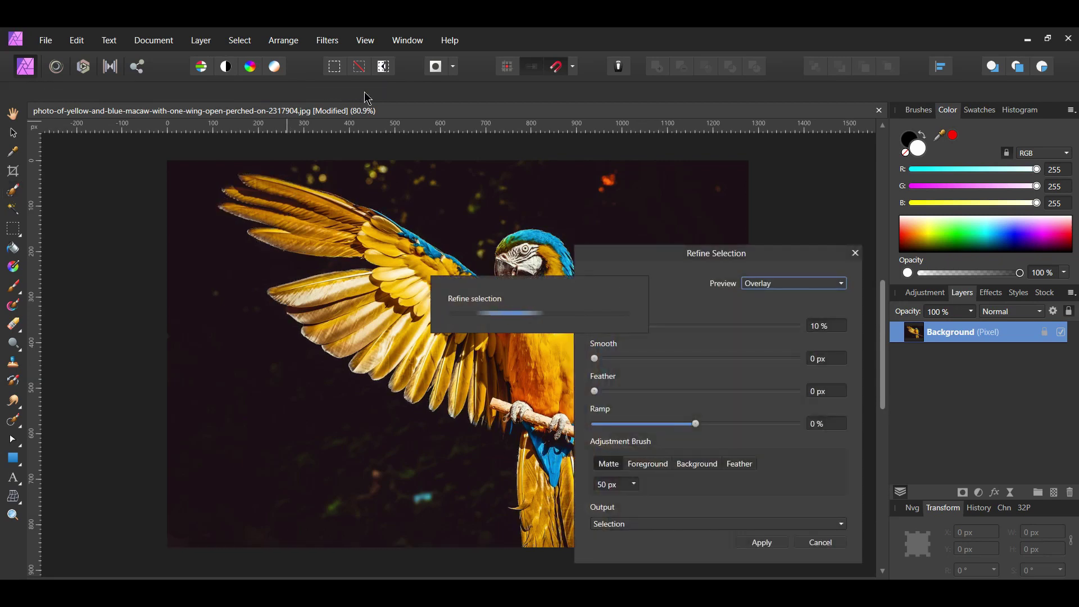
scroll(371, 354, "right", 3)
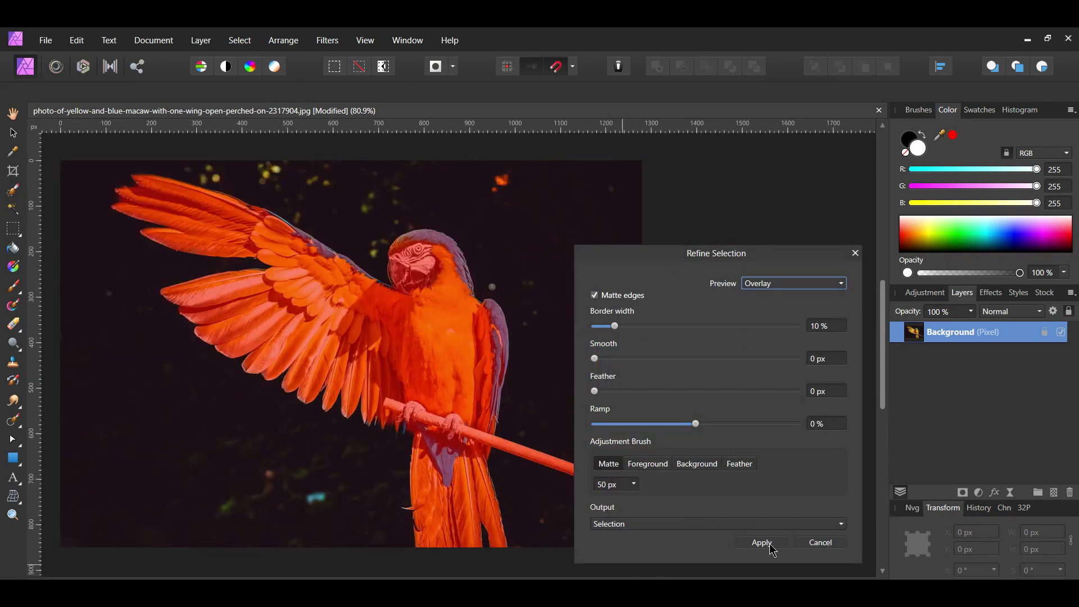
left_click(762, 542)
left_click(240, 40)
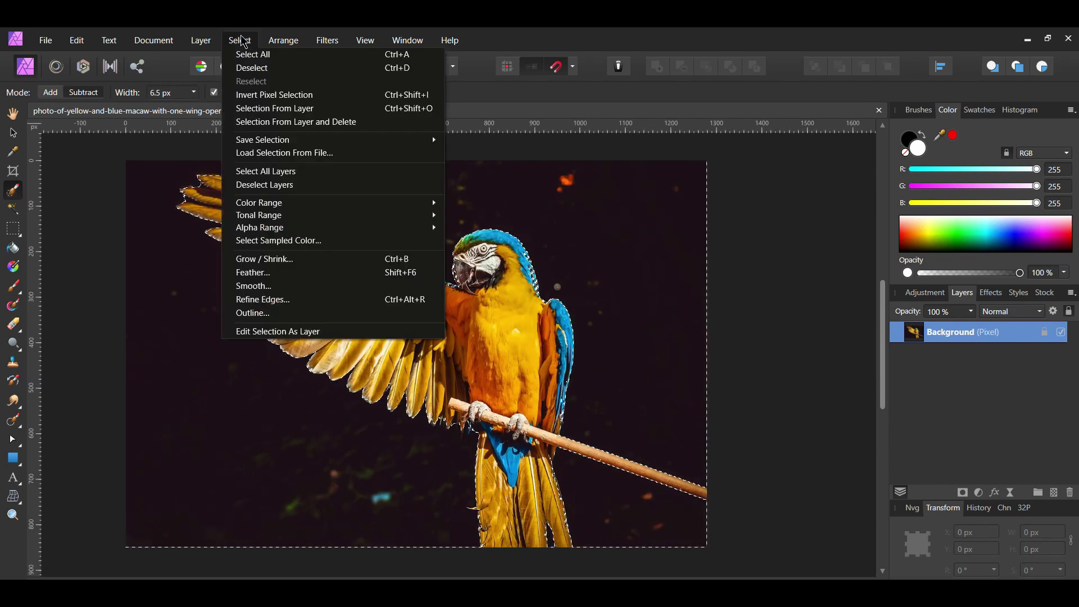
Invert the selection, copy the macaw to a new layer with Ctrl+J, and deselect.
left_click(274, 94)
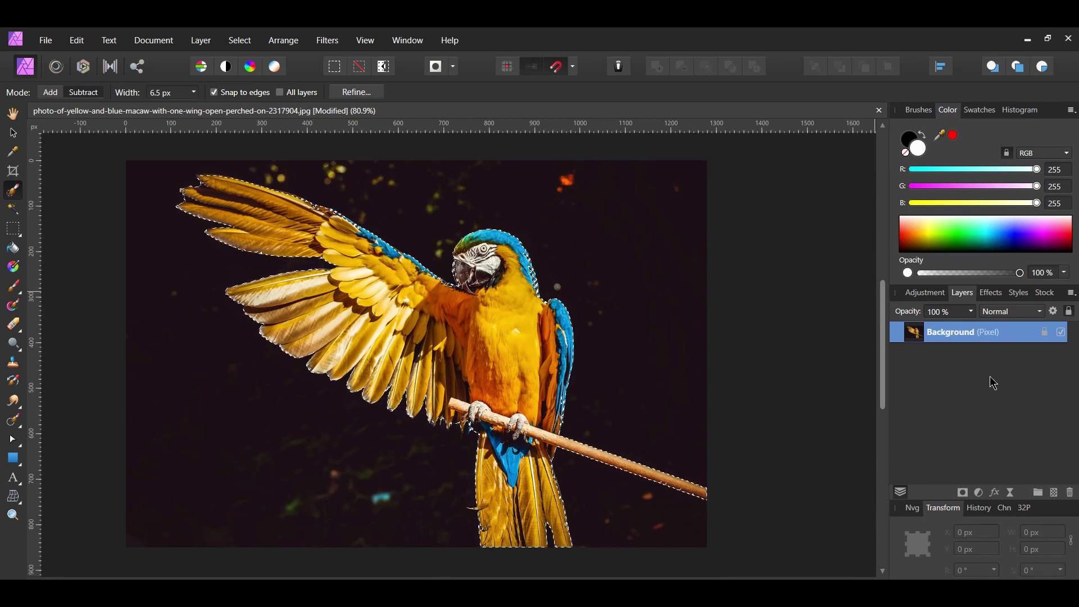
key("ctrl+j")
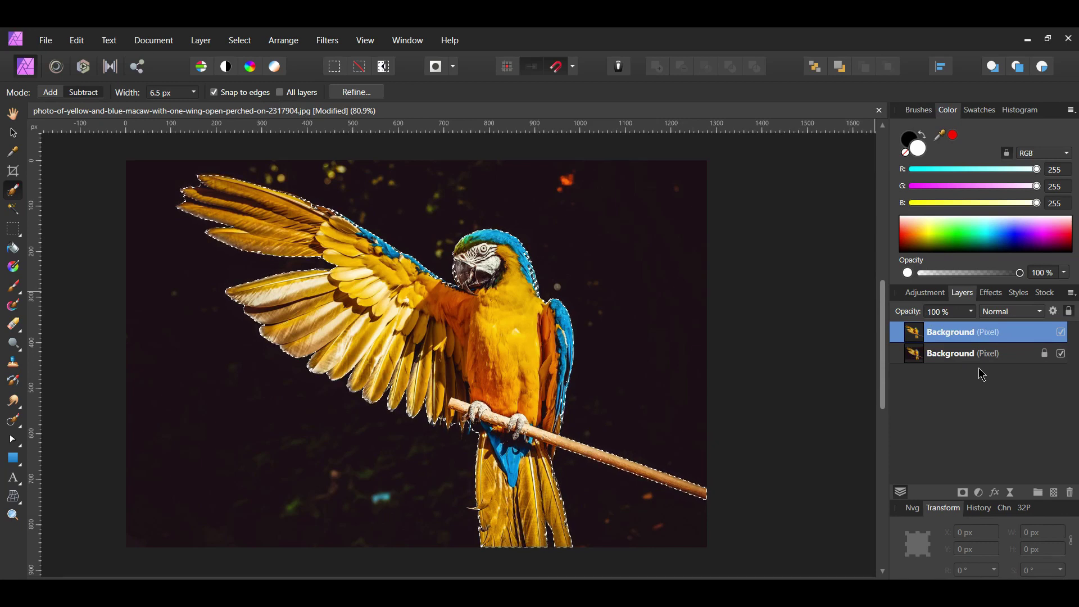
left_click(241, 41)
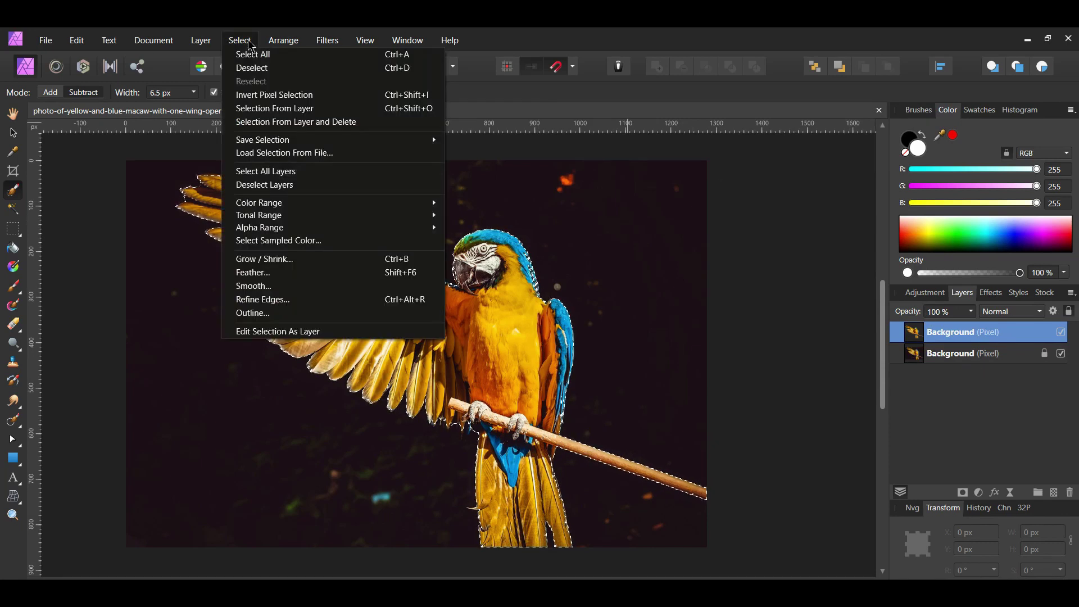
left_click(252, 68)
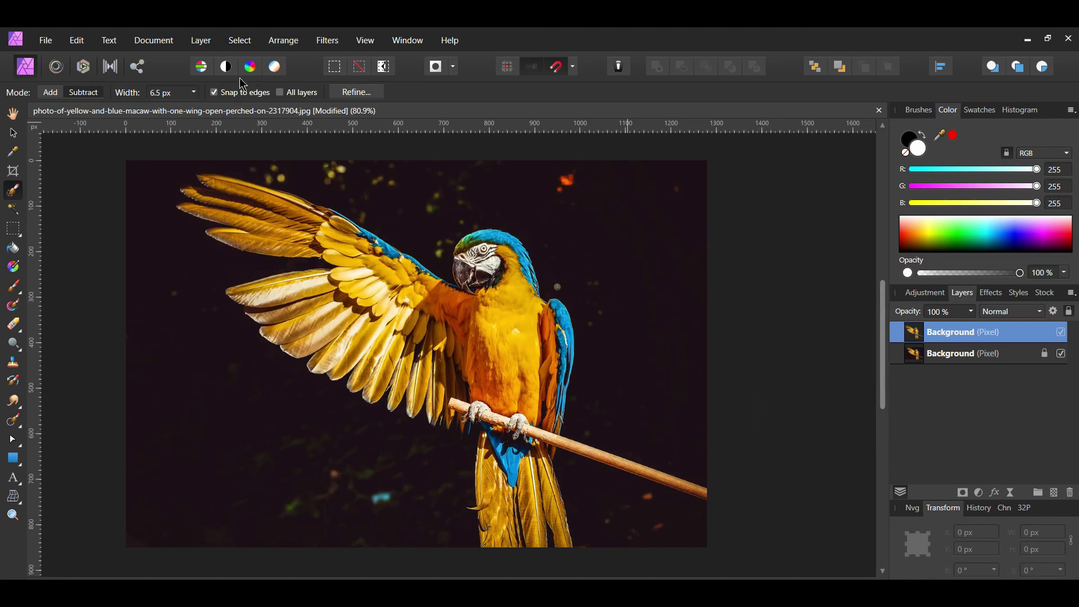
Place canvas-2228506_1920 over the whole photo and move it to the bottom of the stack.
left_click(48, 41)
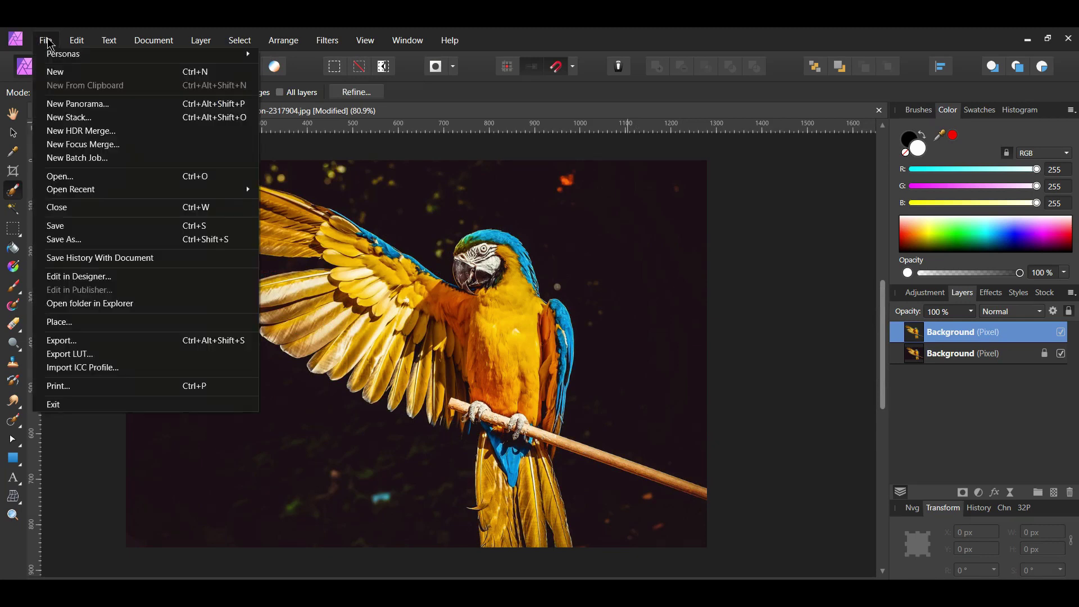
left_click(75, 323)
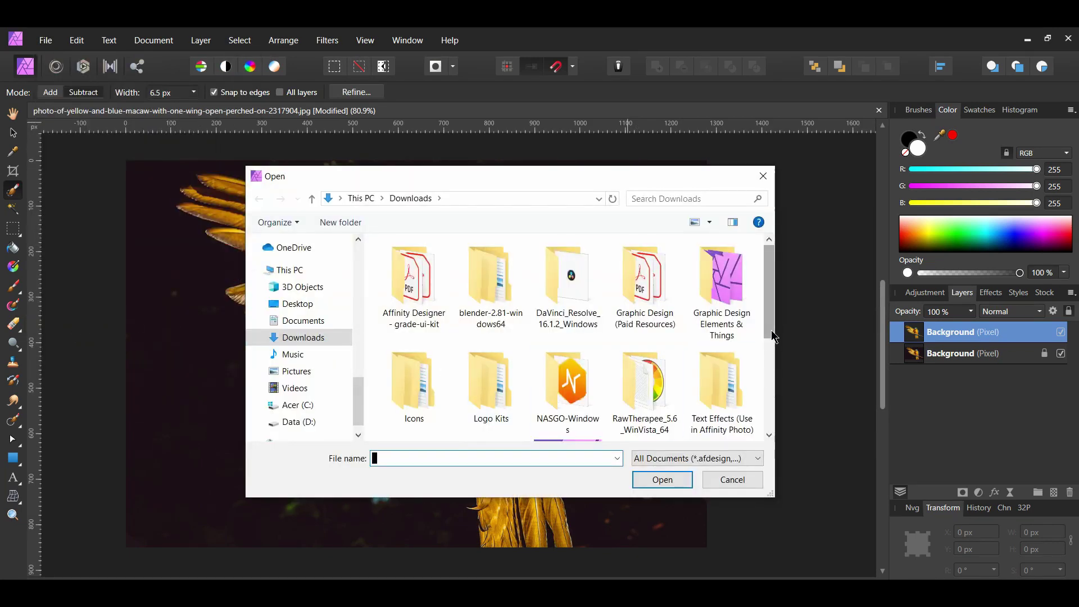
left_click_drag(774, 335, 765, 396)
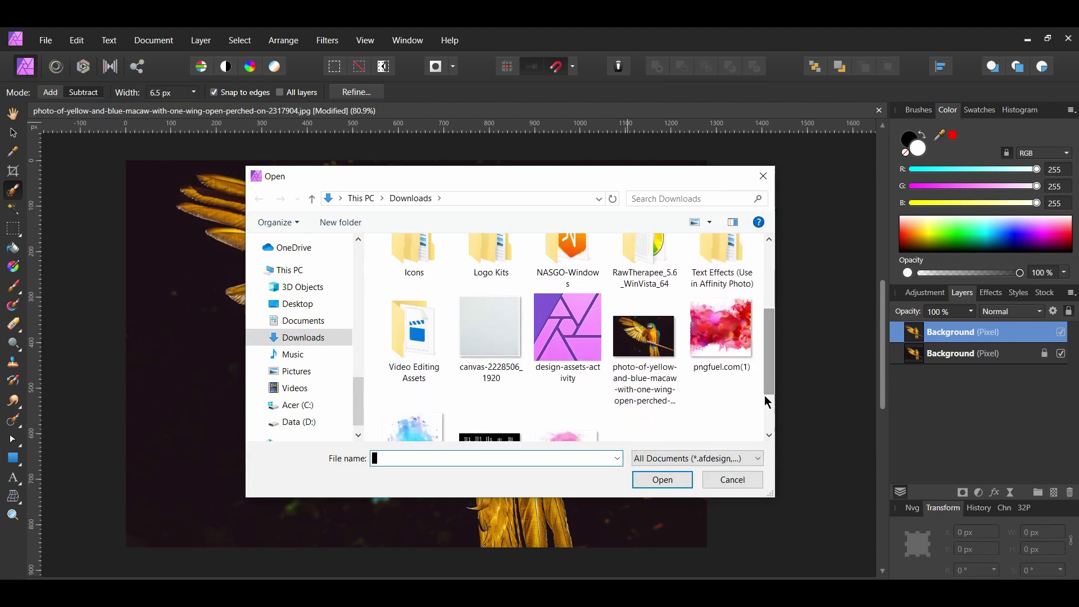
left_click(488, 332)
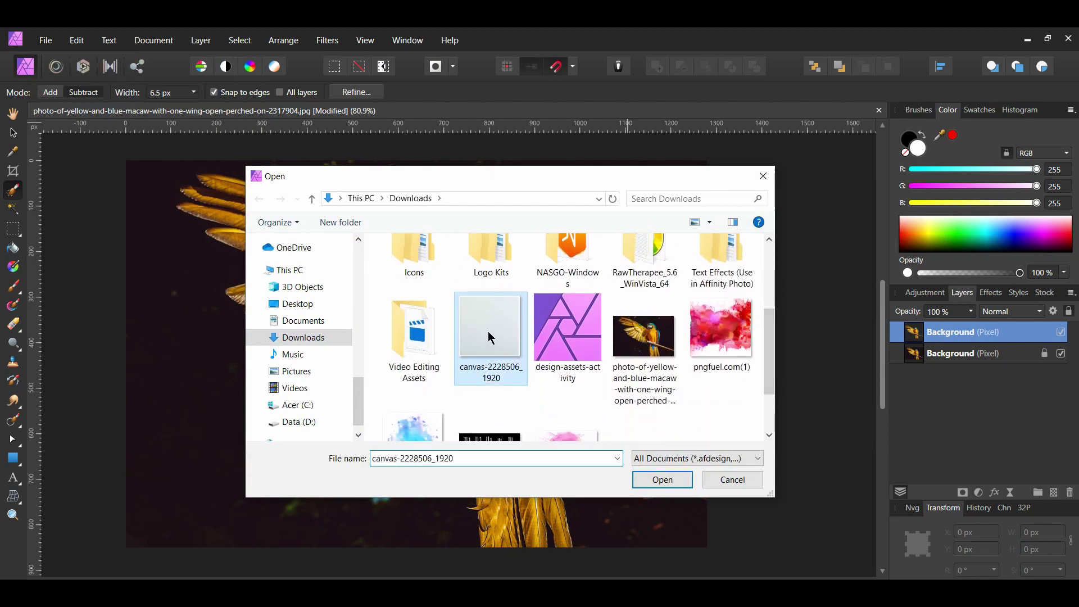
left_click(661, 480)
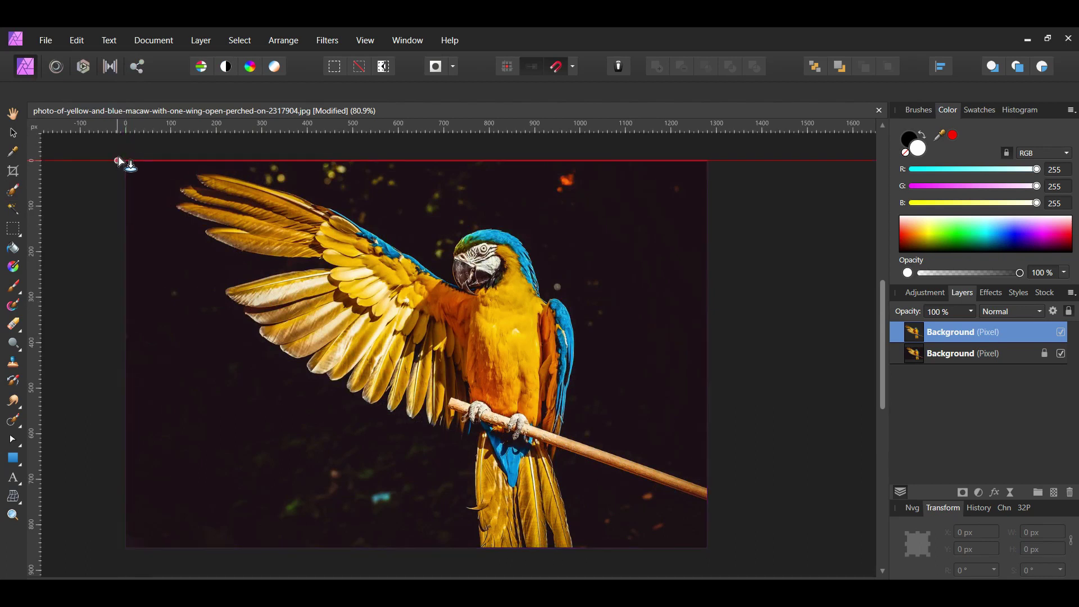
left_click_drag(111, 150, 734, 571)
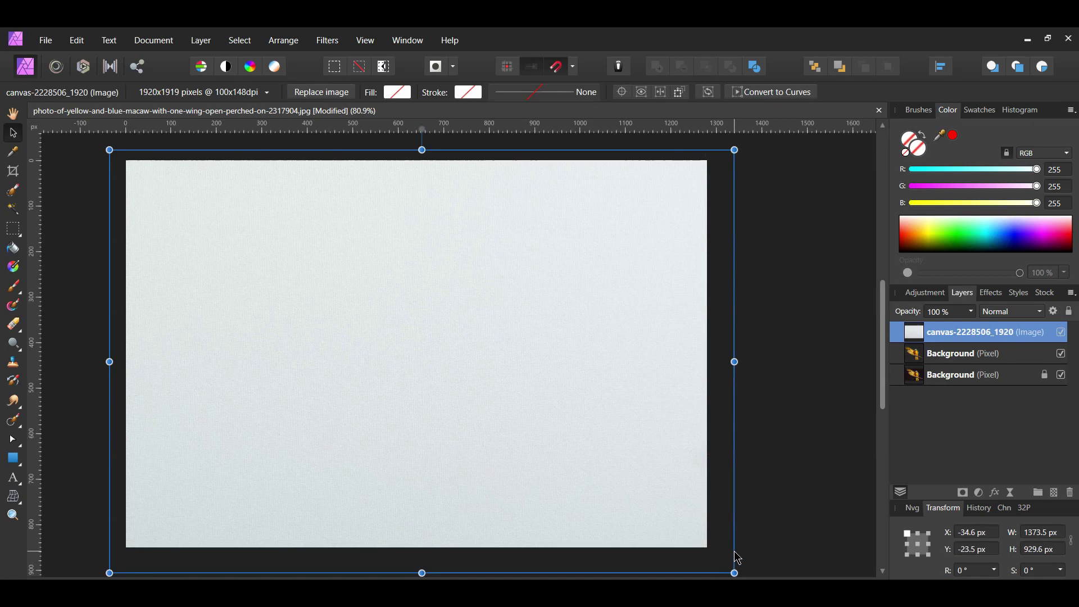
left_click(816, 67)
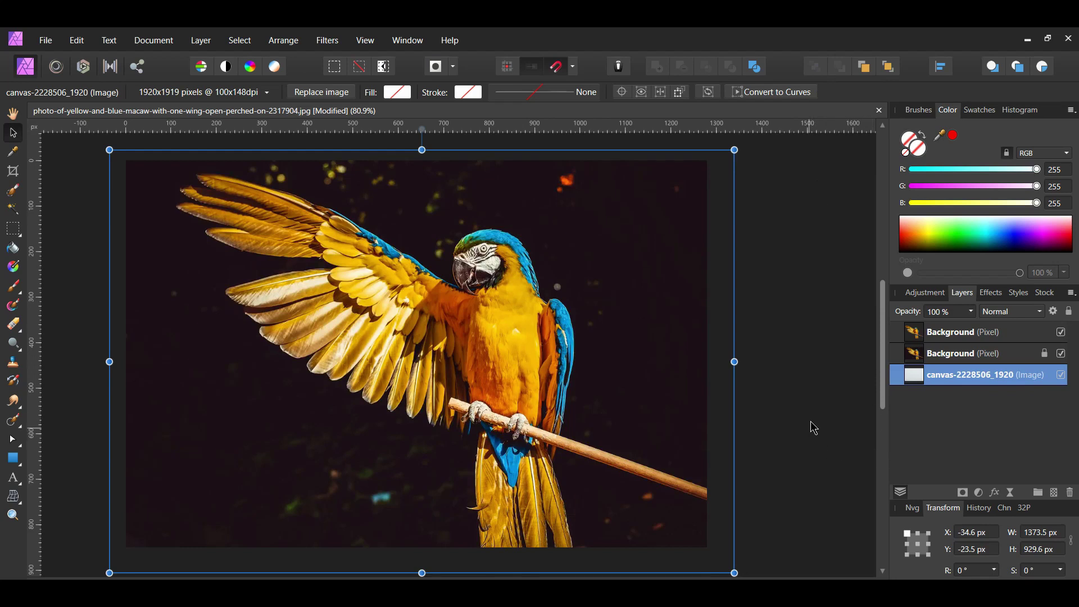
left_click(835, 395)
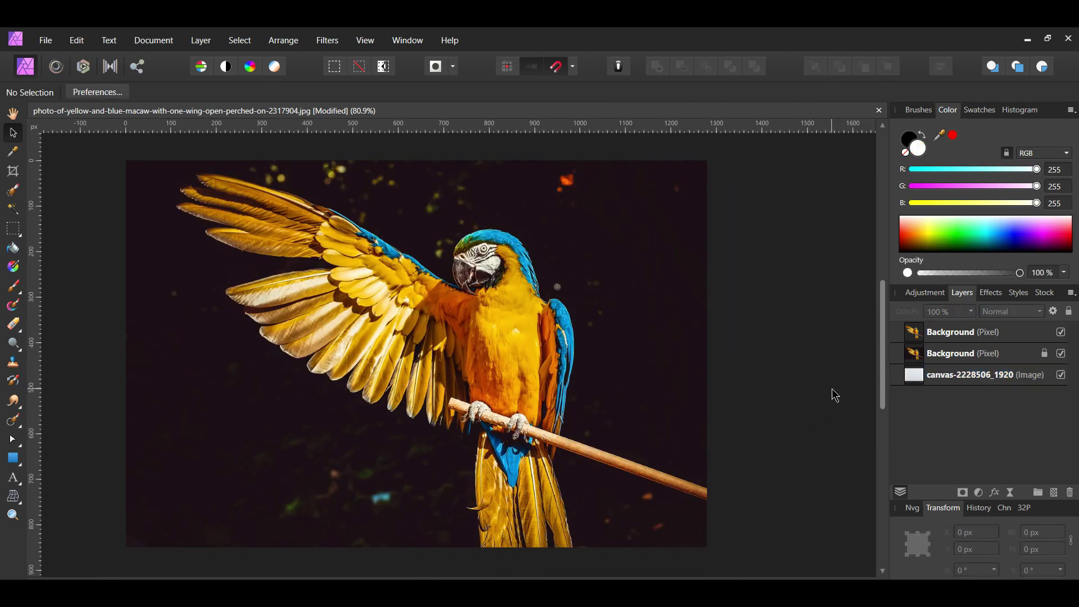
Choose the Smudge Brush with the Painting category's Paint 10 brush and begin renaming the top layer.
left_click(13, 401)
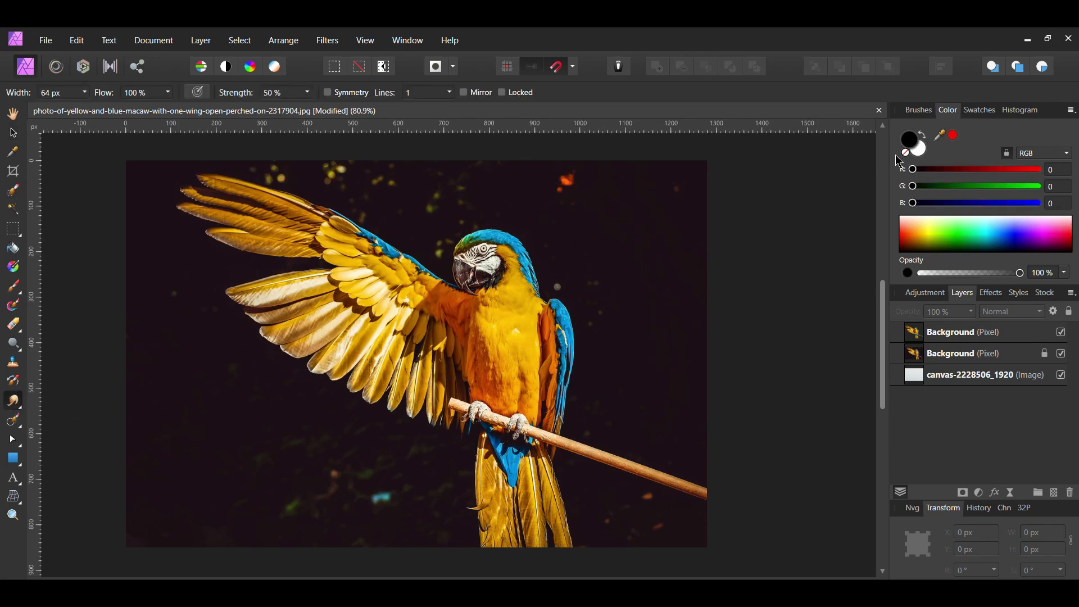
left_click(920, 110)
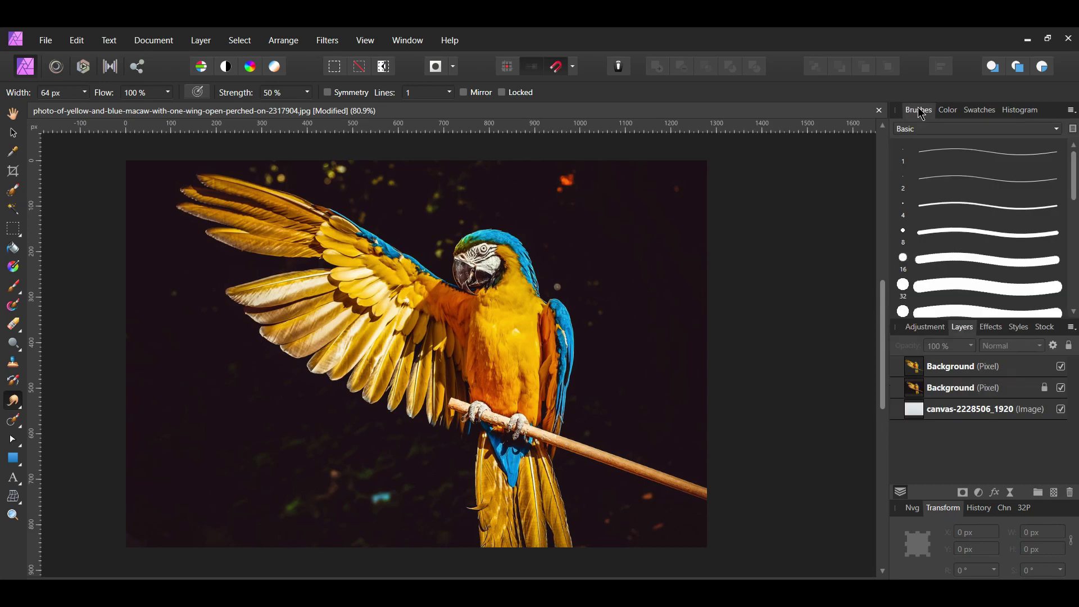
left_click(1056, 132)
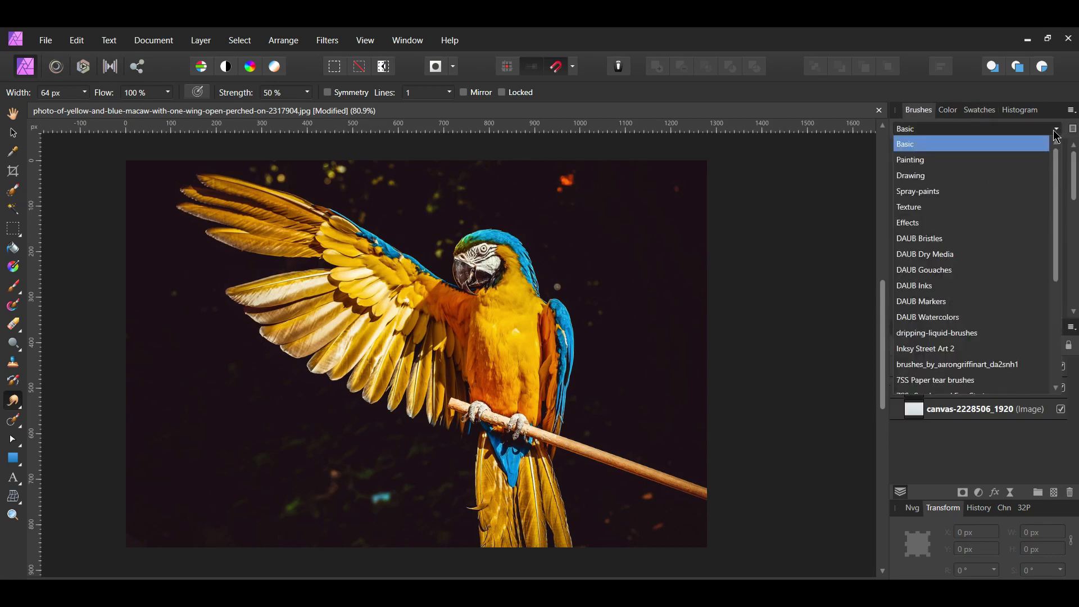
left_click(922, 163)
scroll(995, 292, "down", 5)
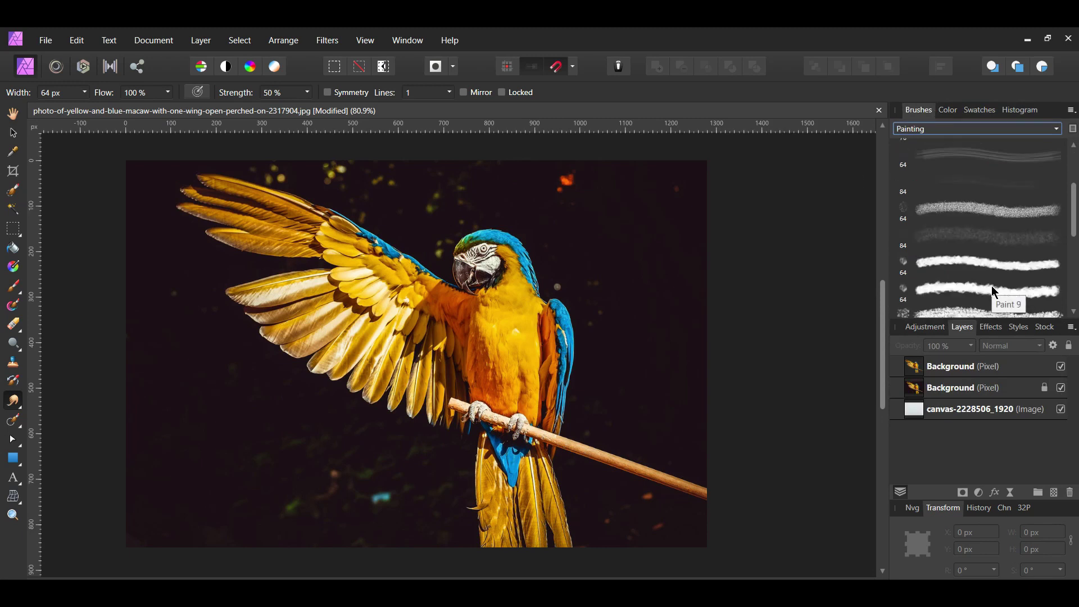
left_click(989, 287)
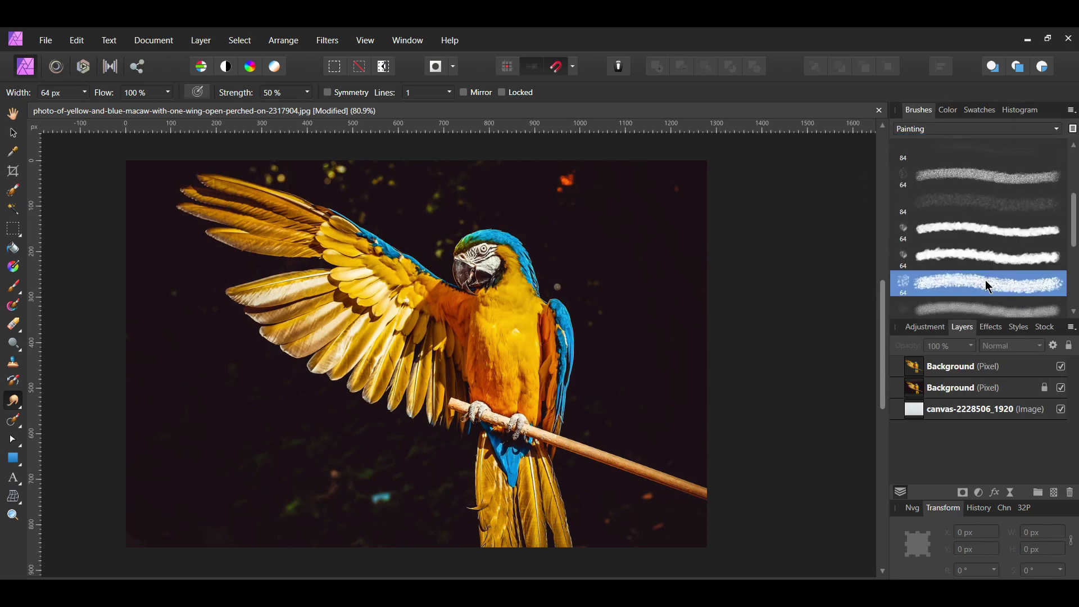
left_click(948, 370)
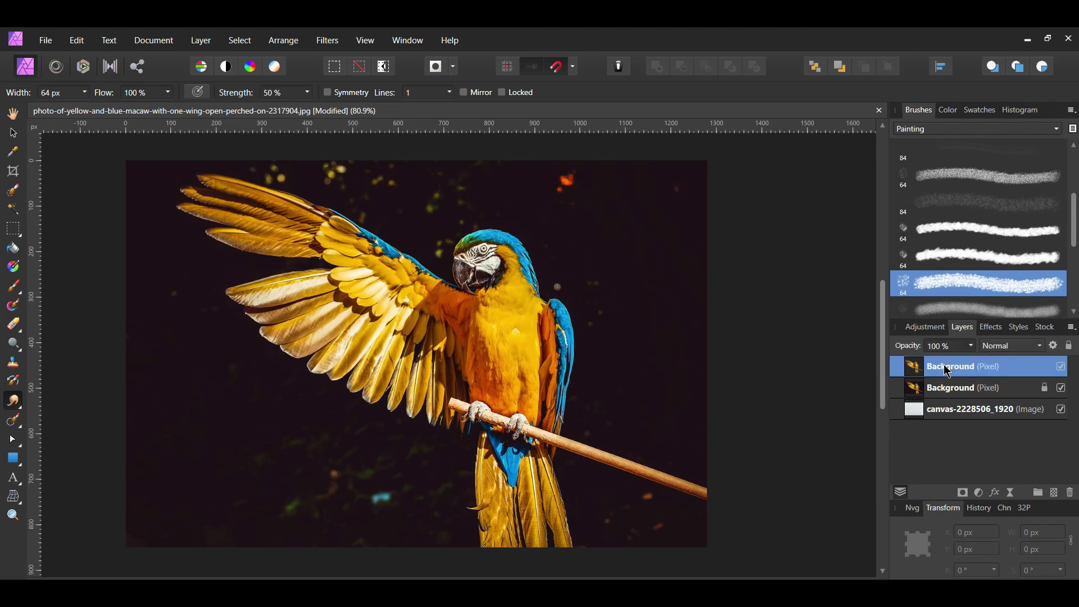
double_click(956, 371)
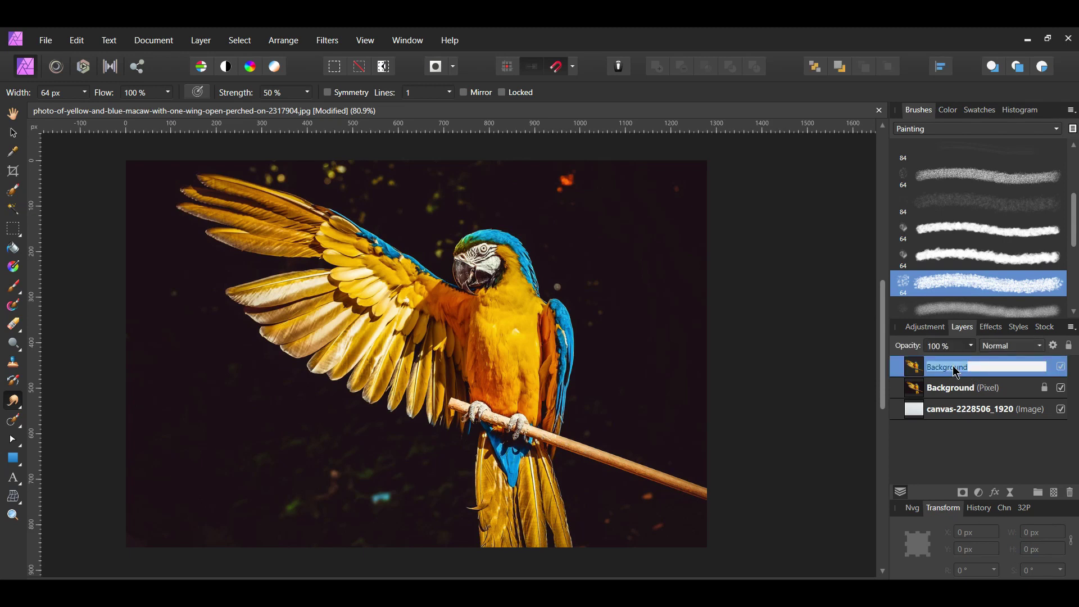
Name the layer Smudged Bird, smudge the upper and lower wing feathers, and move the canvas layer beneath it.
type("Smudged Bird")
key("Return")
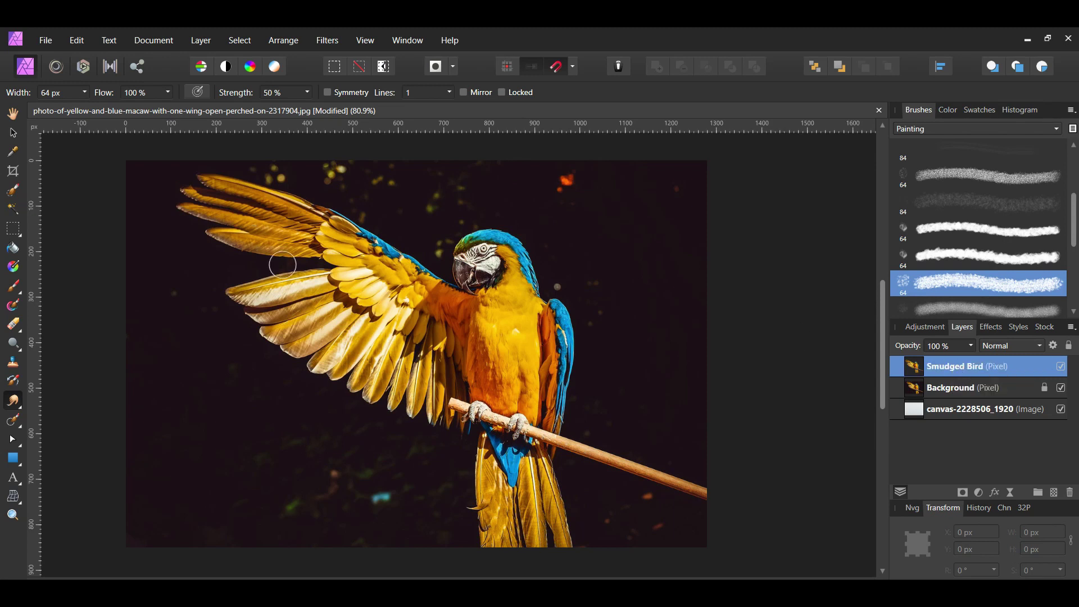
mouse_move(216, 191)
left_mouse_down()
mouse_move(279, 212)
mouse_move(269, 197)
mouse_move(320, 223)
mouse_move(194, 208)
mouse_move(258, 226)
mouse_move(226, 240)
mouse_move(288, 249)
mouse_move(255, 234)
mouse_move(343, 264)
mouse_move(321, 227)
mouse_move(358, 256)
mouse_move(345, 232)
mouse_move(419, 299)
mouse_move(370, 274)
mouse_move(380, 288)
mouse_move(502, 350)
mouse_move(428, 310)
mouse_move(428, 284)
mouse_move(255, 295)
mouse_move(312, 300)
mouse_move(258, 322)
mouse_move(276, 331)
mouse_move(352, 308)
mouse_move(292, 344)
mouse_move(358, 305)
left_mouse_up()
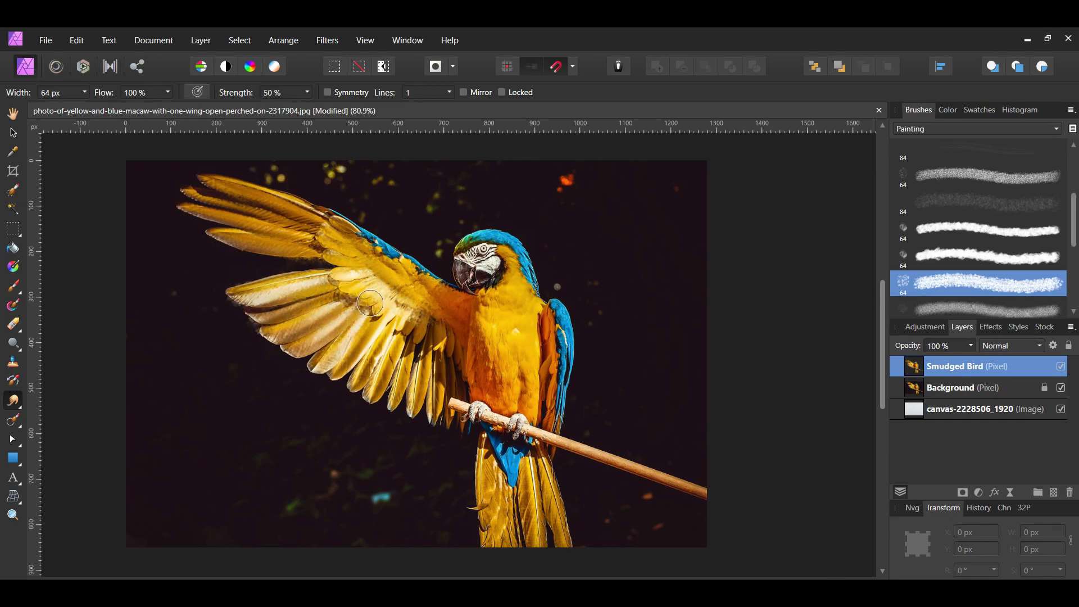
mouse_move(370, 303)
left_mouse_down()
mouse_move(320, 359)
mouse_move(394, 319)
mouse_move(343, 365)
mouse_move(397, 320)
mouse_move(353, 381)
mouse_move(409, 323)
mouse_move(368, 391)
mouse_move(416, 326)
mouse_move(398, 398)
mouse_move(412, 345)
mouse_move(420, 398)
mouse_move(430, 318)
mouse_move(420, 333)
mouse_move(431, 409)
mouse_move(451, 370)
mouse_move(430, 383)
mouse_move(447, 302)
mouse_move(461, 384)
mouse_move(482, 342)
mouse_move(501, 338)
mouse_move(478, 313)
mouse_move(526, 353)
mouse_move(533, 390)
mouse_move(531, 319)
mouse_move(552, 416)
mouse_move(559, 325)
mouse_move(517, 383)
mouse_move(479, 389)
mouse_move(512, 244)
mouse_move(533, 294)
mouse_move(504, 243)
mouse_move(460, 247)
mouse_move(496, 244)
mouse_move(526, 295)
mouse_move(537, 358)
mouse_move(528, 405)
mouse_move(504, 413)
mouse_move(488, 451)
mouse_move(546, 513)
mouse_move(553, 493)
mouse_move(560, 518)
mouse_move(511, 486)
mouse_move(491, 541)
mouse_move(485, 530)
mouse_move(507, 535)
mouse_move(479, 455)
mouse_move(486, 438)
mouse_move(531, 500)
mouse_move(488, 497)
mouse_move(489, 470)
left_mouse_up()
key("bracketleft")
key("bracketleft")
left_click(901, 415)
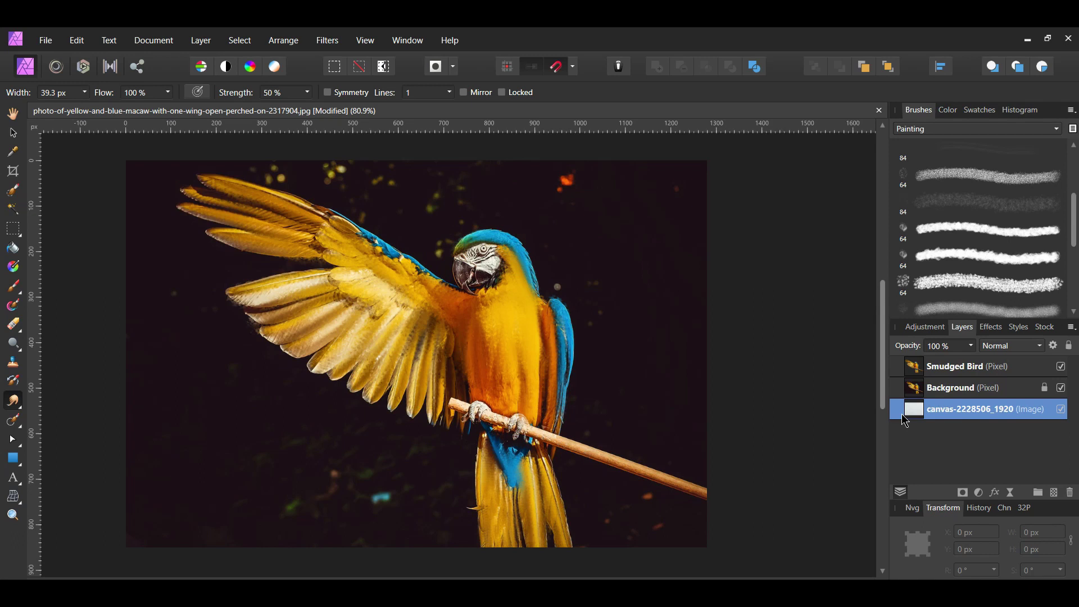
left_click_drag(905, 421, 897, 379)
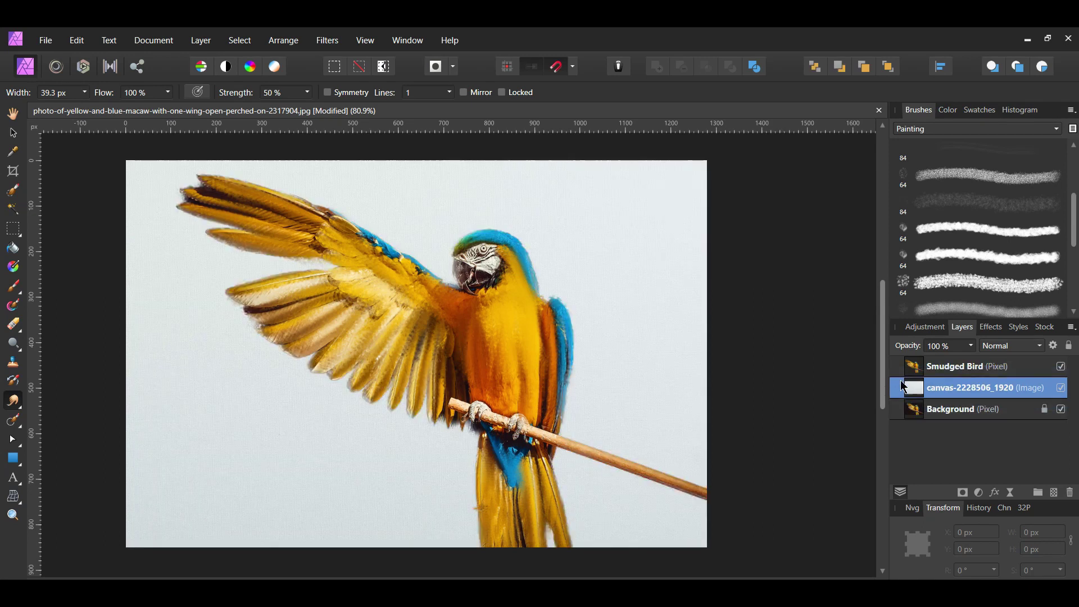
Add a Levels adjustment layer above Smudged Bird.
left_click(950, 372)
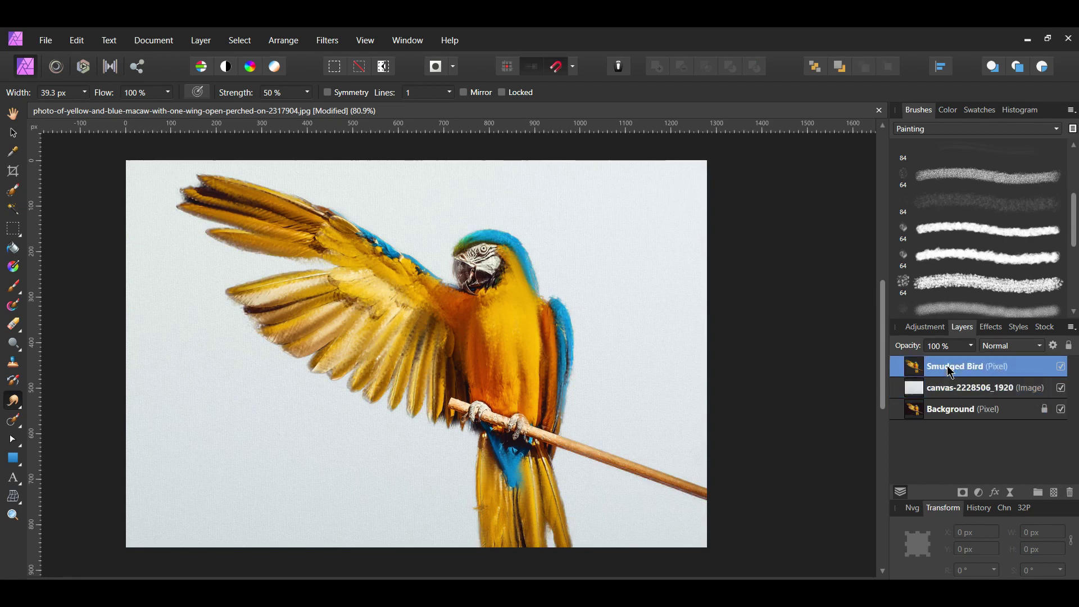
left_click(980, 493)
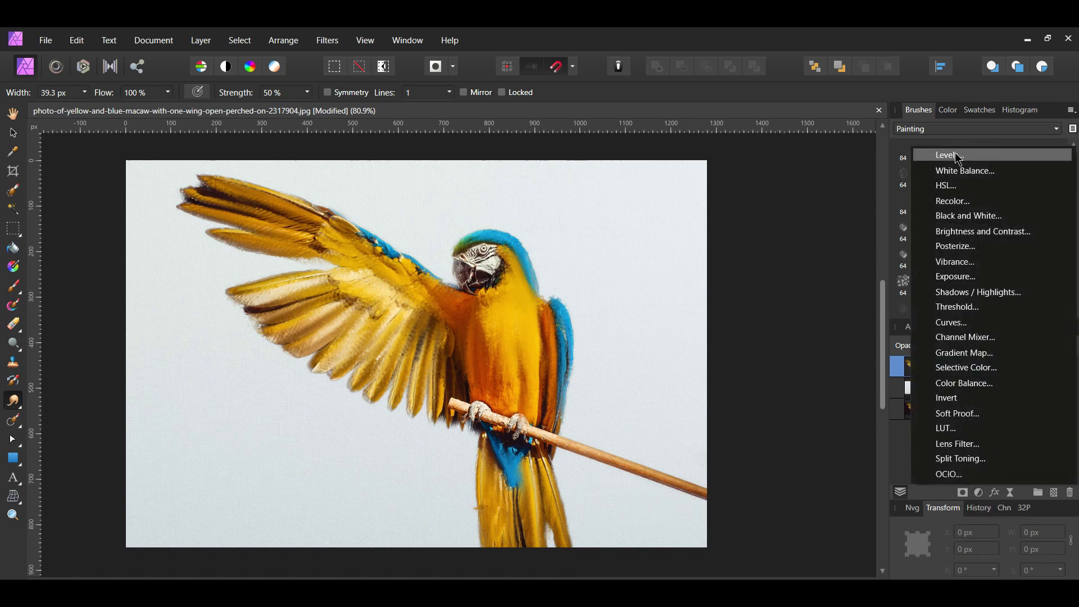
left_click(959, 157)
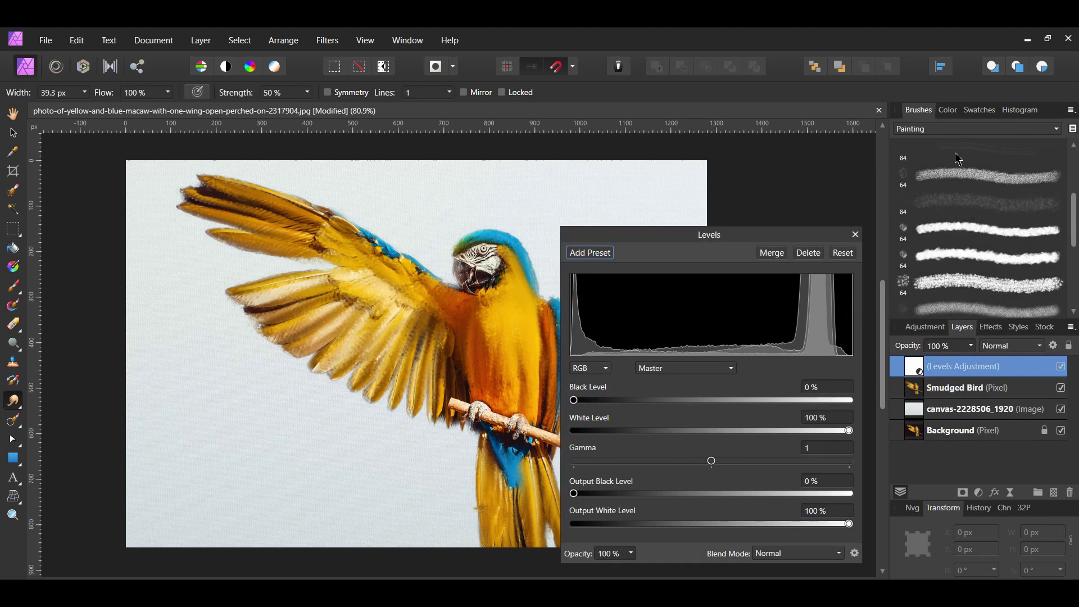
left_click(856, 235)
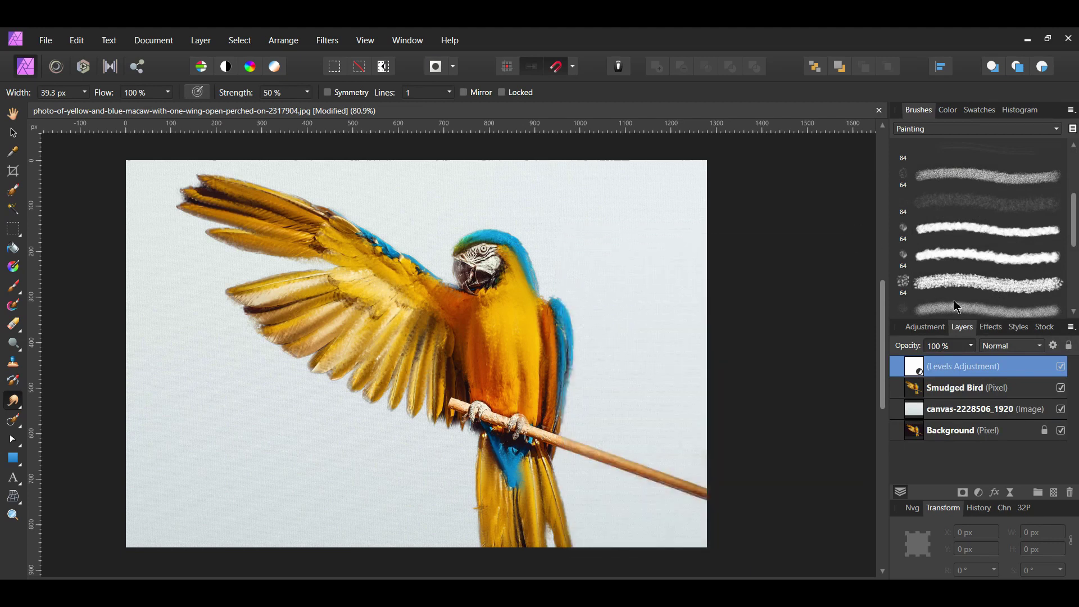
Add a Black & White adjustment layer to turn the image greyscale.
left_click(980, 493)
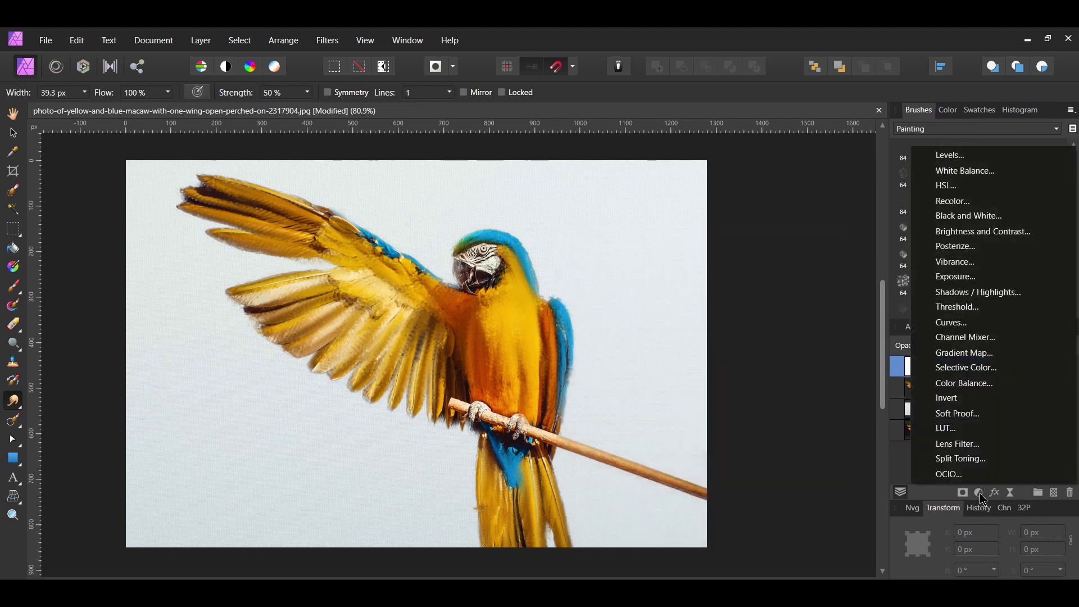
left_click(1015, 218)
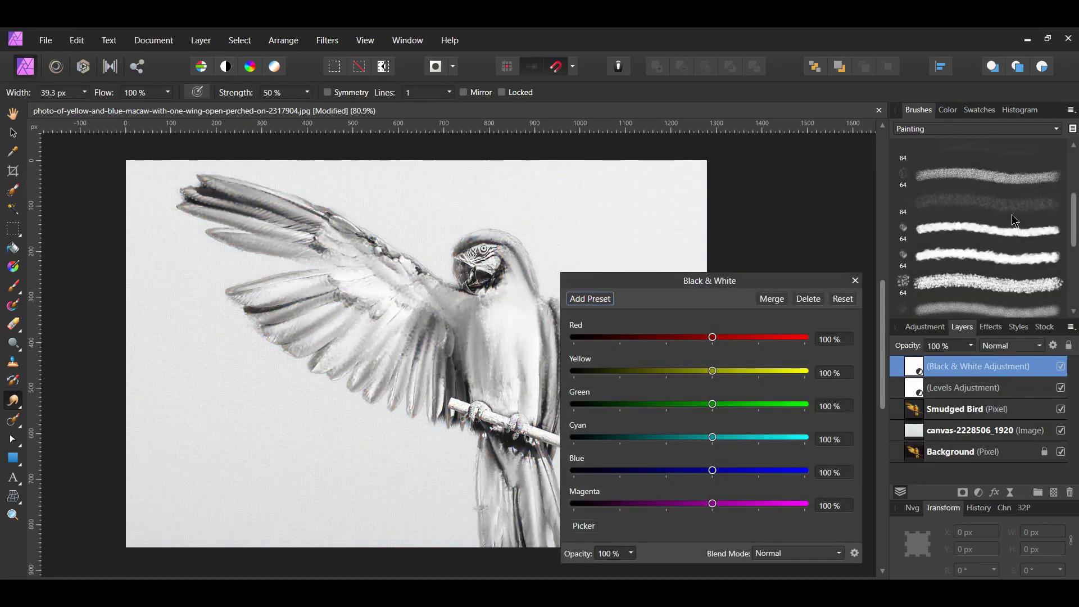
left_click(855, 281)
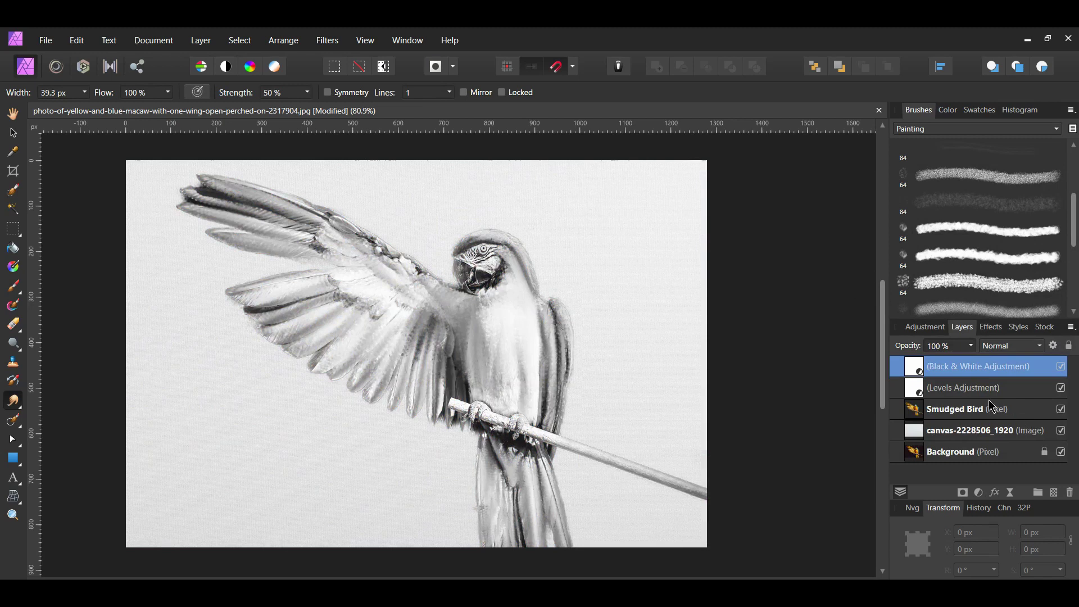
Nest the Levels and Black & White adjustments inside the Smudged Bird layer.
left_click(941, 392, "shift")
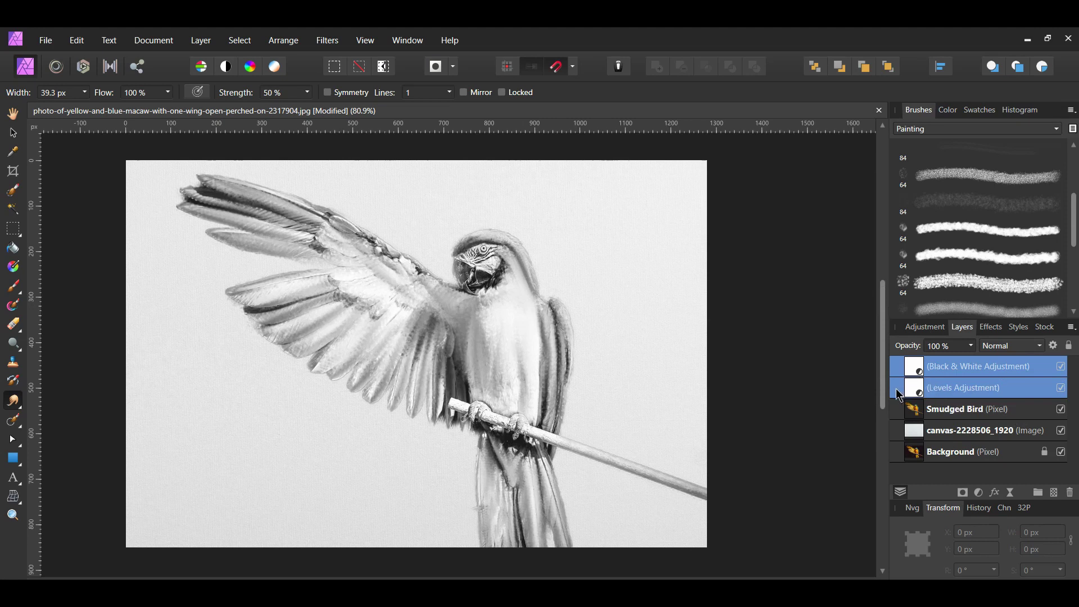
left_click_drag(898, 395, 936, 408)
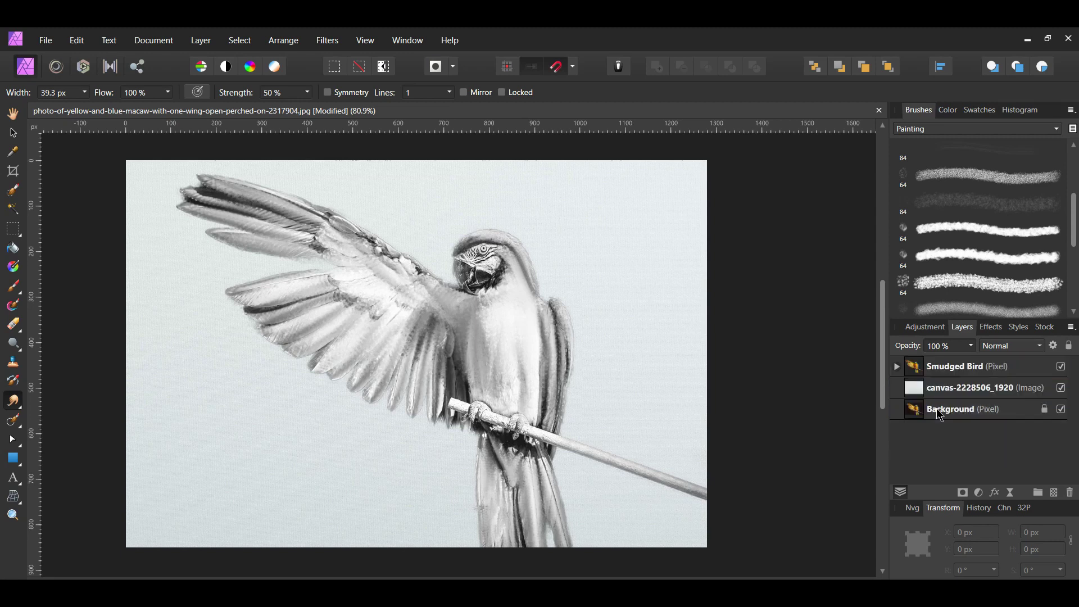
left_click(898, 368)
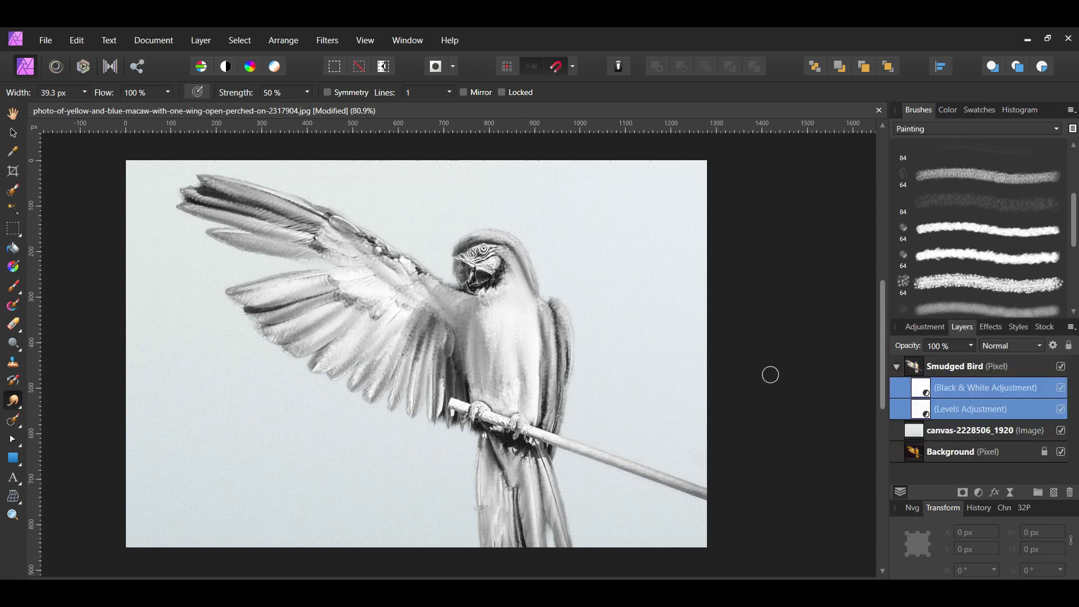
Select the Smudged Bird layer with the Move Tool to change its blend mode.
left_click(13, 133)
left_click(949, 371)
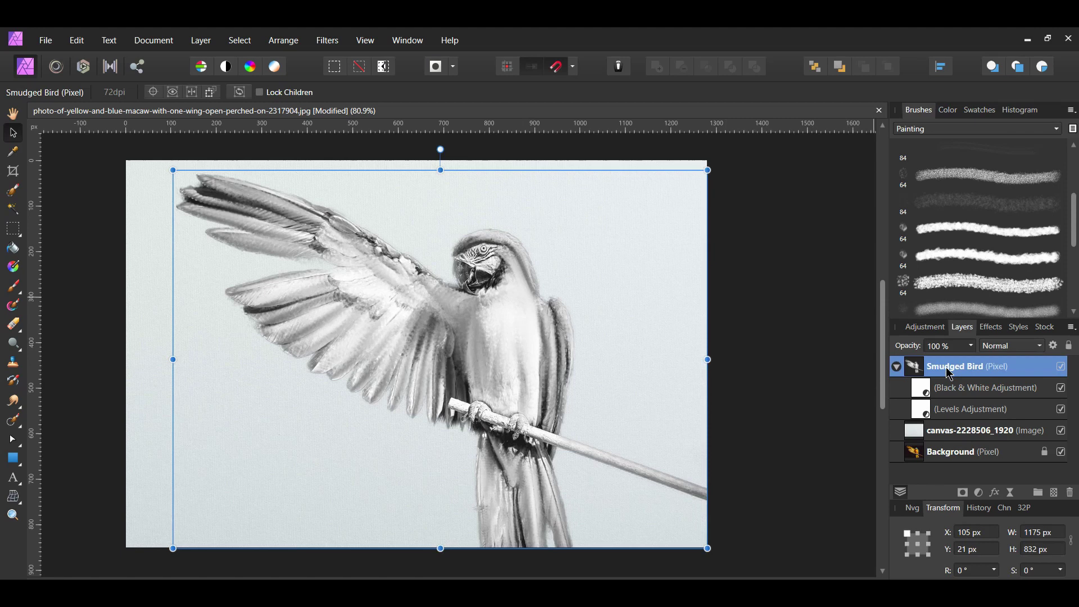
left_click(1020, 346)
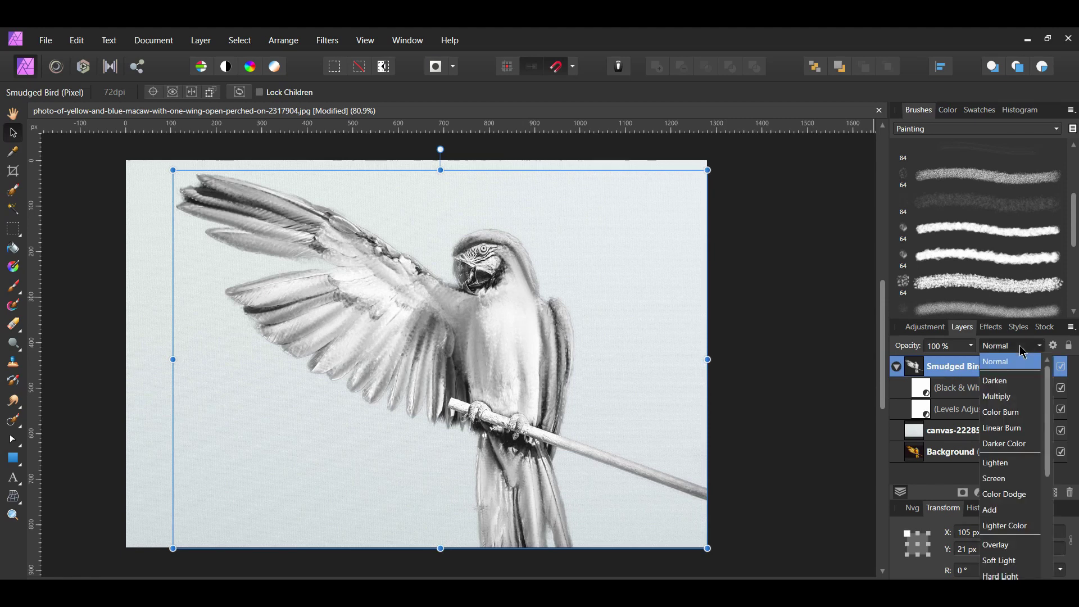
Set Smudged Bird to Multiply and place watercolour-4117519_1280 over the bird's upper half.
left_click(1002, 404)
left_click(44, 40)
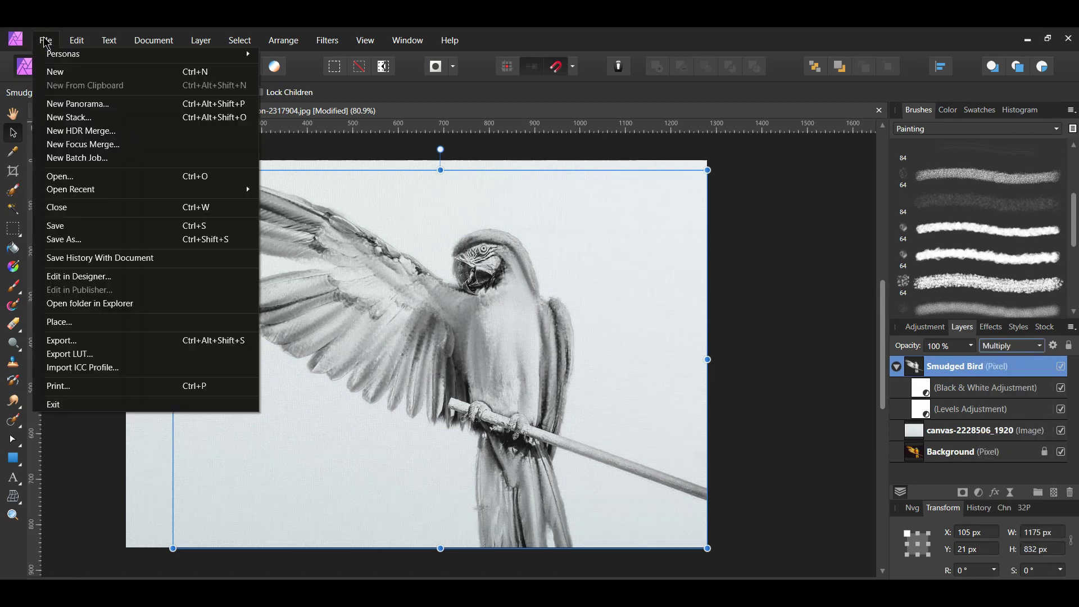
left_click(77, 325)
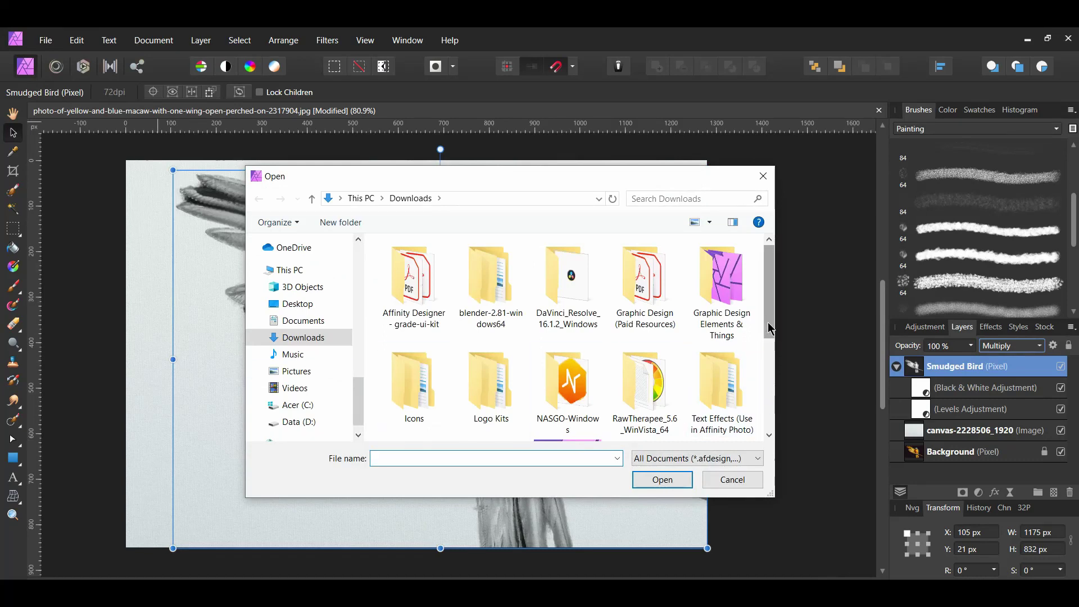
left_click_drag(770, 326, 774, 426)
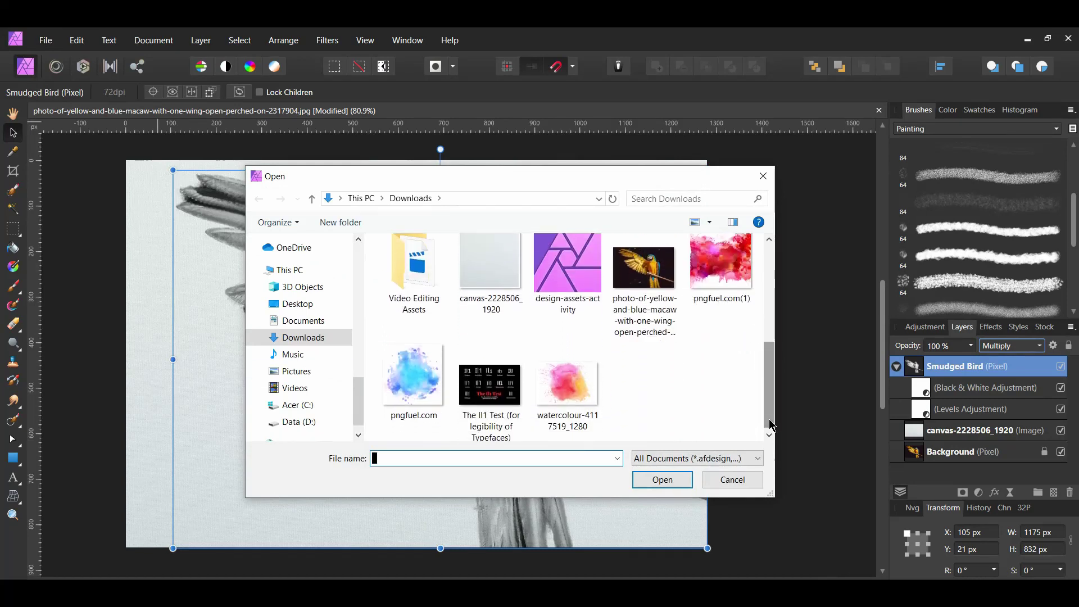
left_click(571, 388)
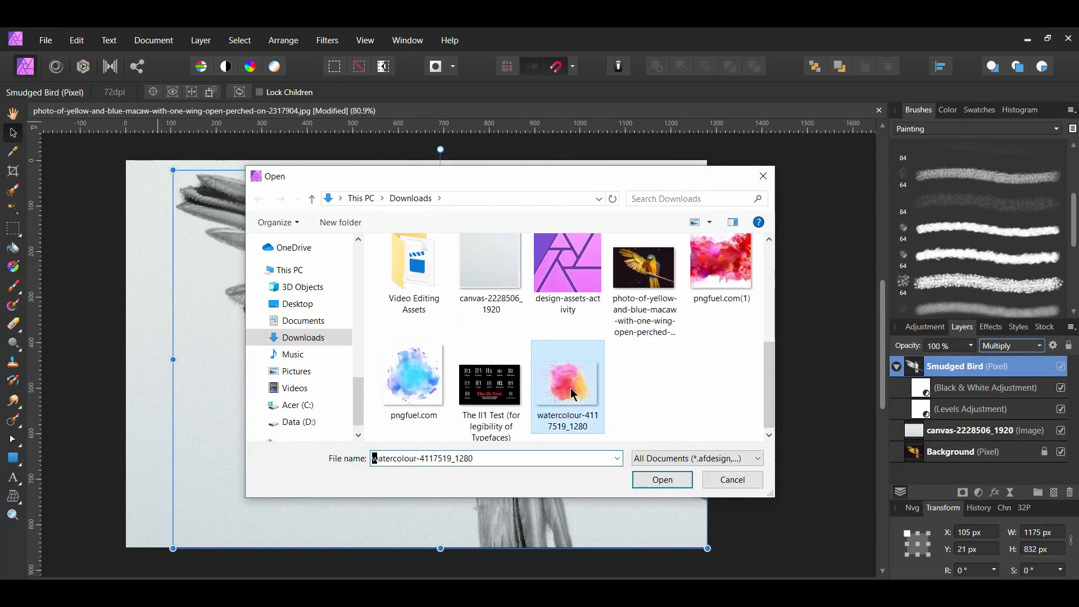
left_click(675, 481)
left_click_drag(149, 150, 697, 396)
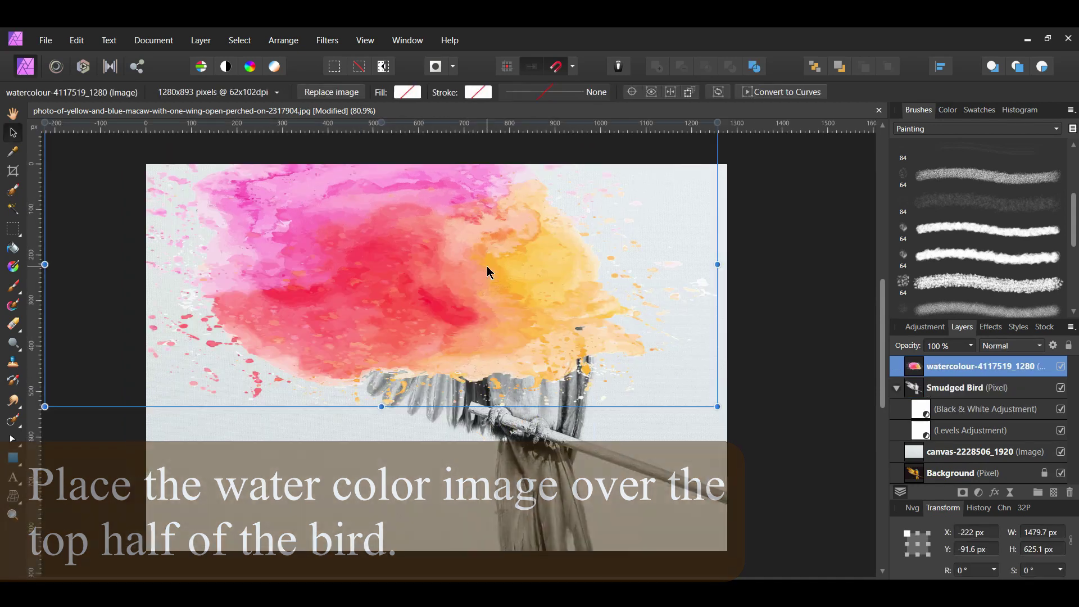
Clip the watercolour inside Smudged Bird, blend it with Pin Light, and deselect.
mouse_move(902, 372)
left_mouse_down()
mouse_move(933, 374)
mouse_move(946, 402)
left_mouse_up()
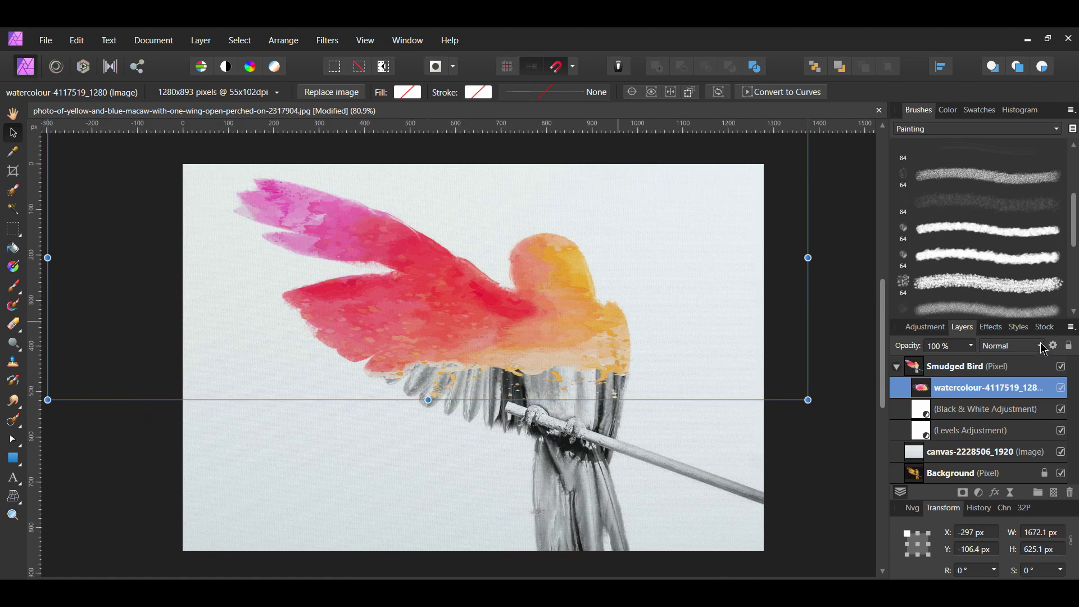
left_click(1043, 346)
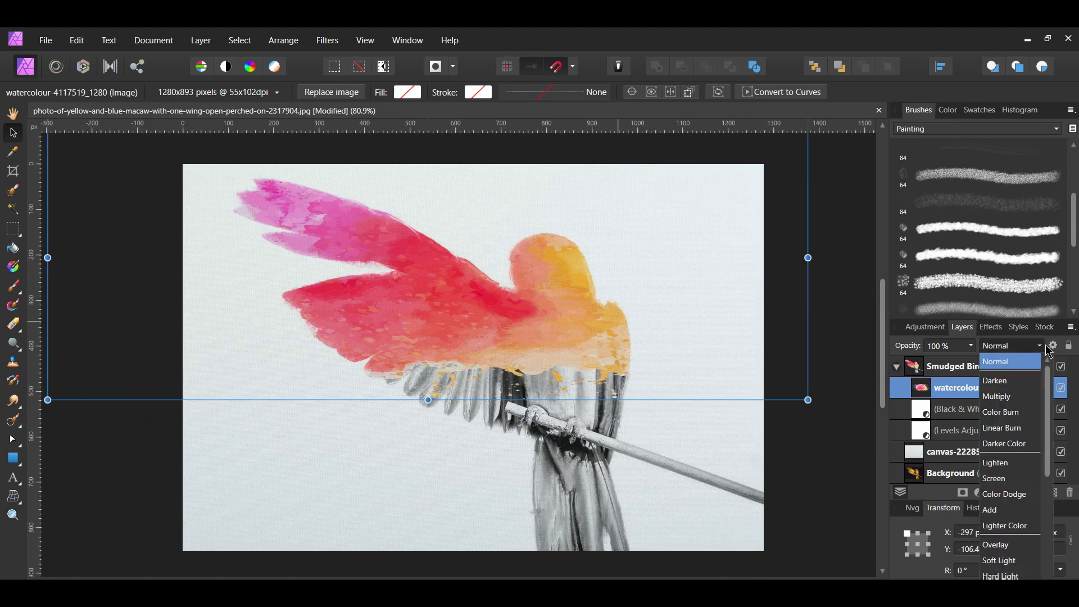
left_click_drag(1052, 387, 1052, 458)
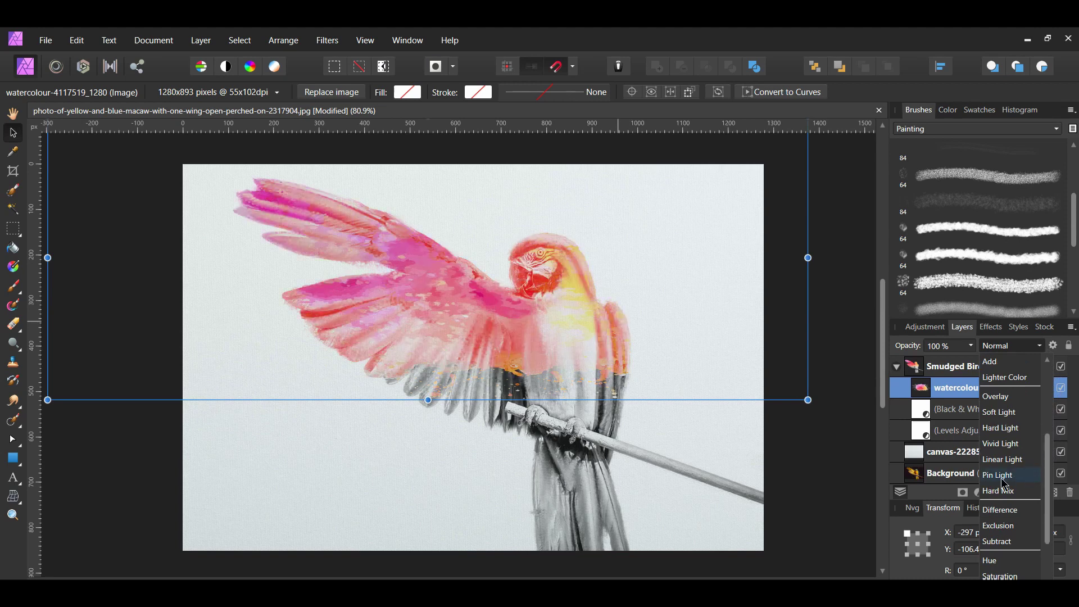
left_click(1005, 485)
key("ctrl+d")
Place the pngfuel.com(1) splash over the lower body, stretch it taller and rotate it 180°.
left_click(46, 42)
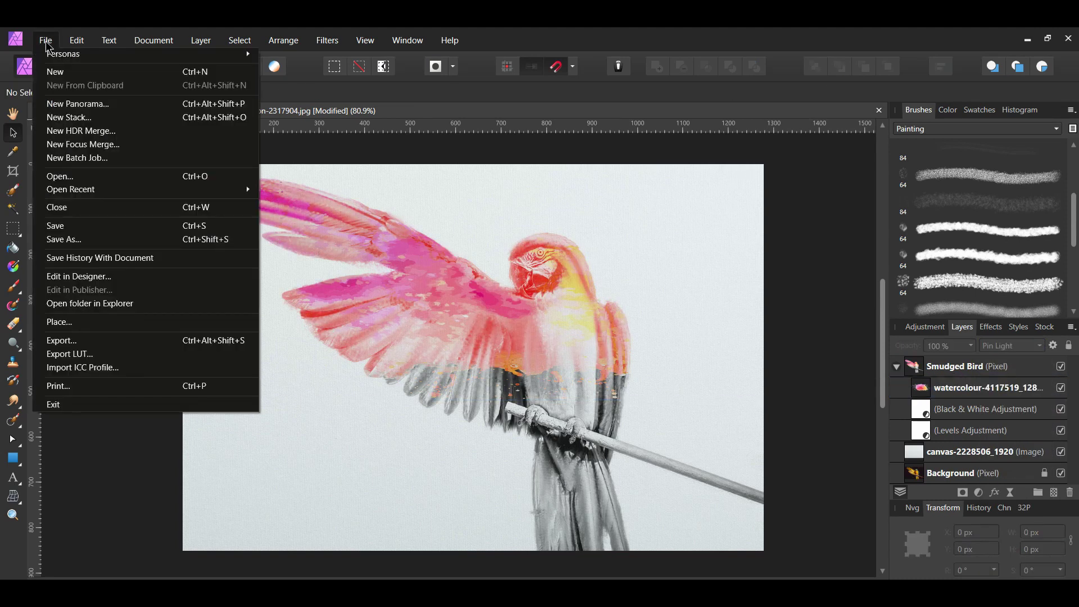
left_click(83, 322)
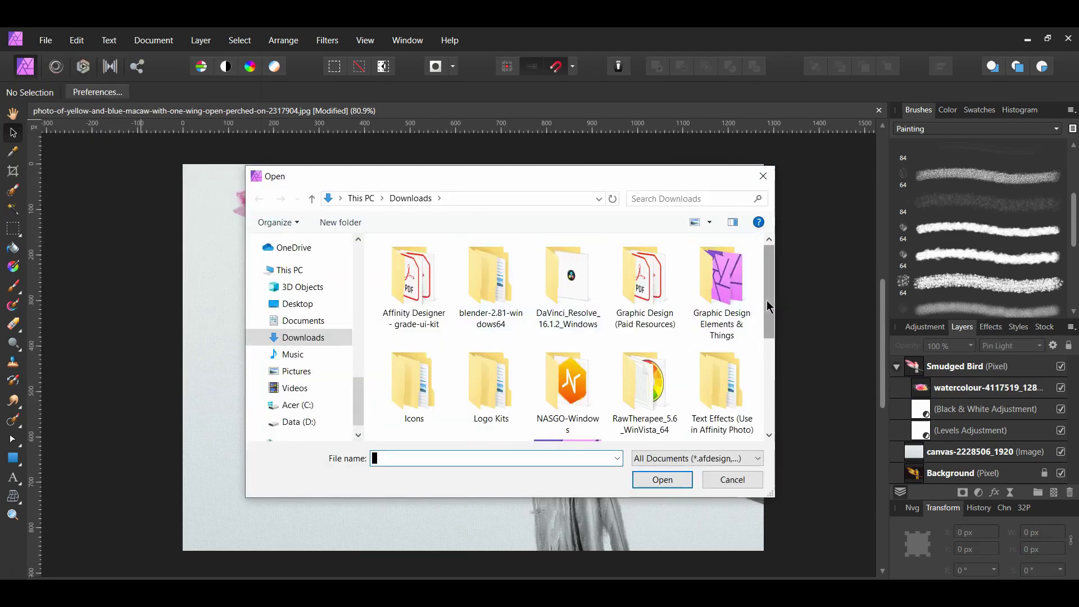
left_click_drag(769, 299, 771, 369)
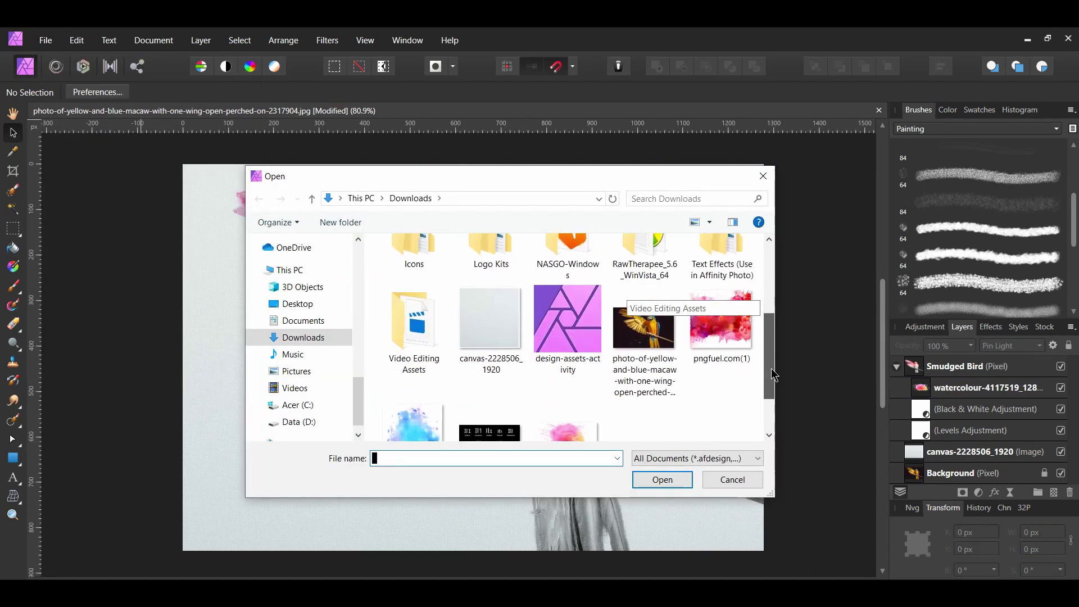
left_click(724, 339)
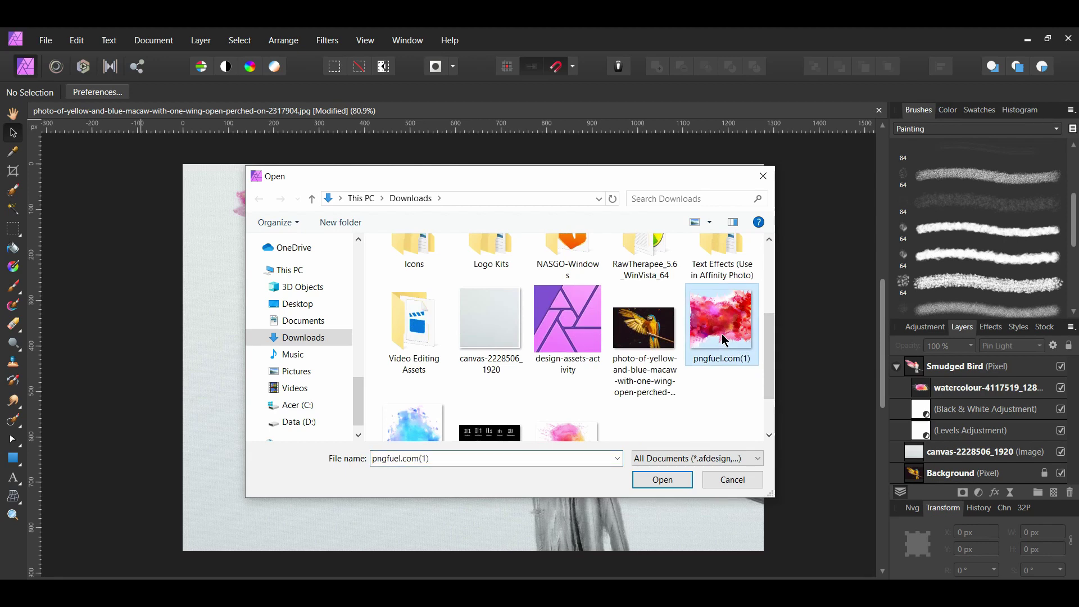
left_click(674, 482)
left_click_drag(285, 364, 792, 466)
left_click_drag(537, 364, 534, 317)
scroll(591, 368, "down", 2)
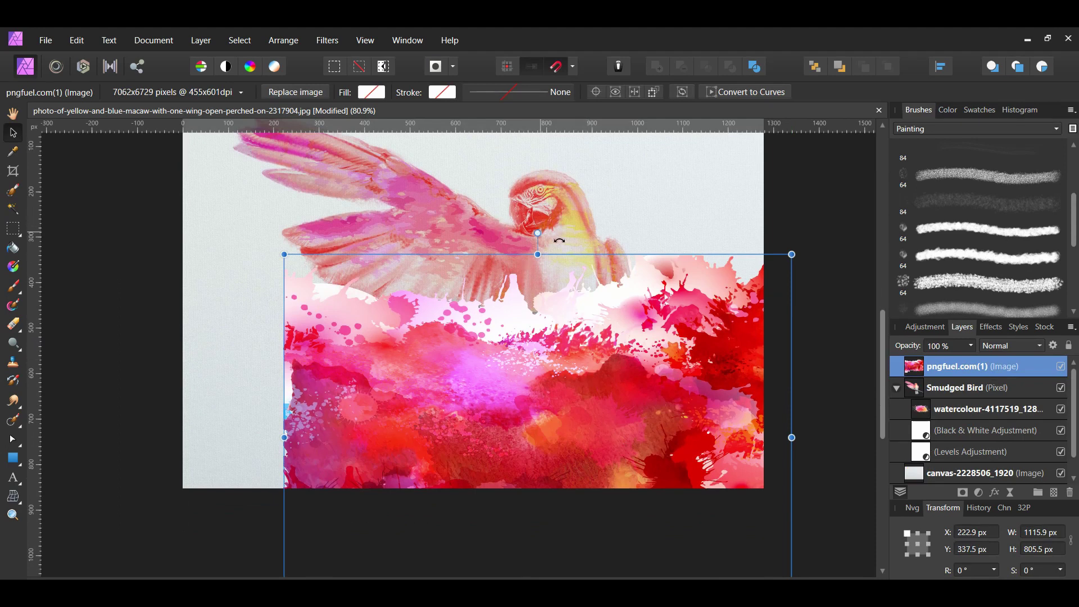
left_click_drag(559, 241, 523, 562)
scroll(523, 562, "up", 3)
Clip the splash inside Smudged Bird, shift it over the body, and blend it with Screen.
left_click_drag(898, 375, 949, 392)
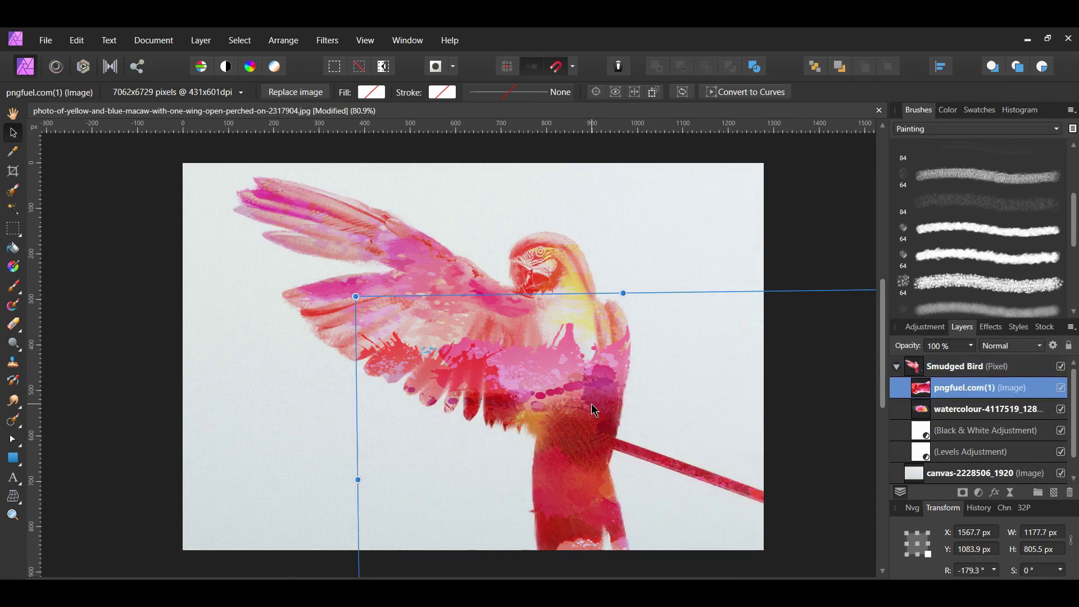
left_click_drag(592, 404, 600, 454)
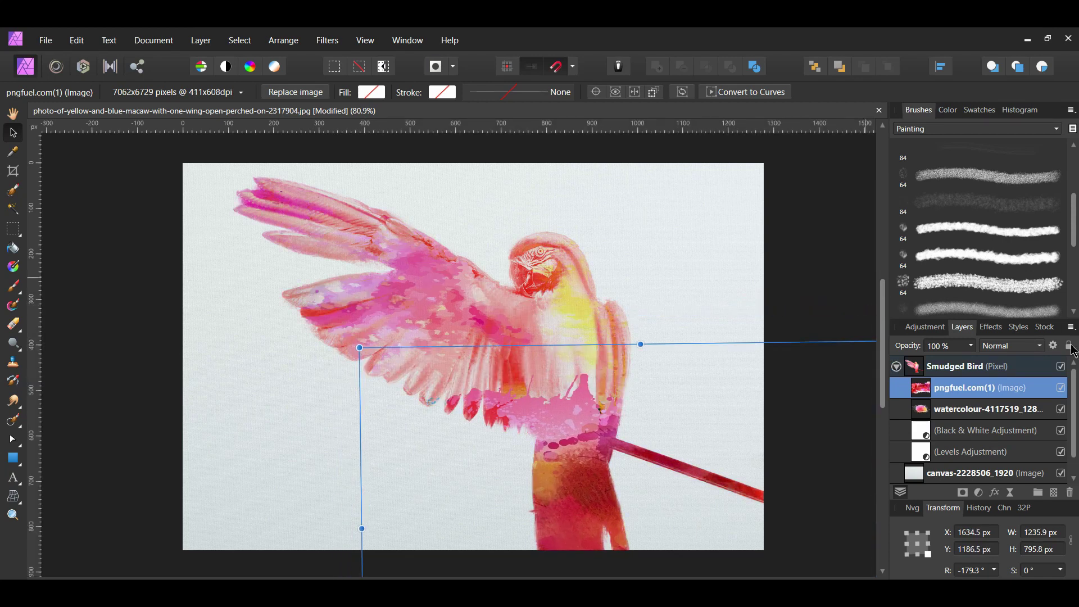
left_click(1041, 348)
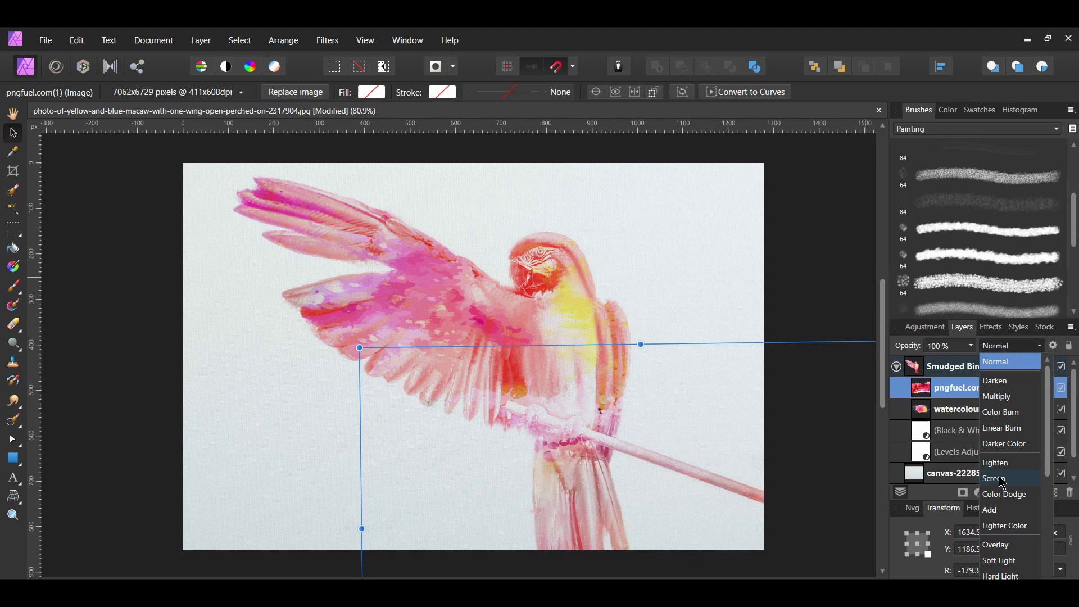
left_click(1003, 482)
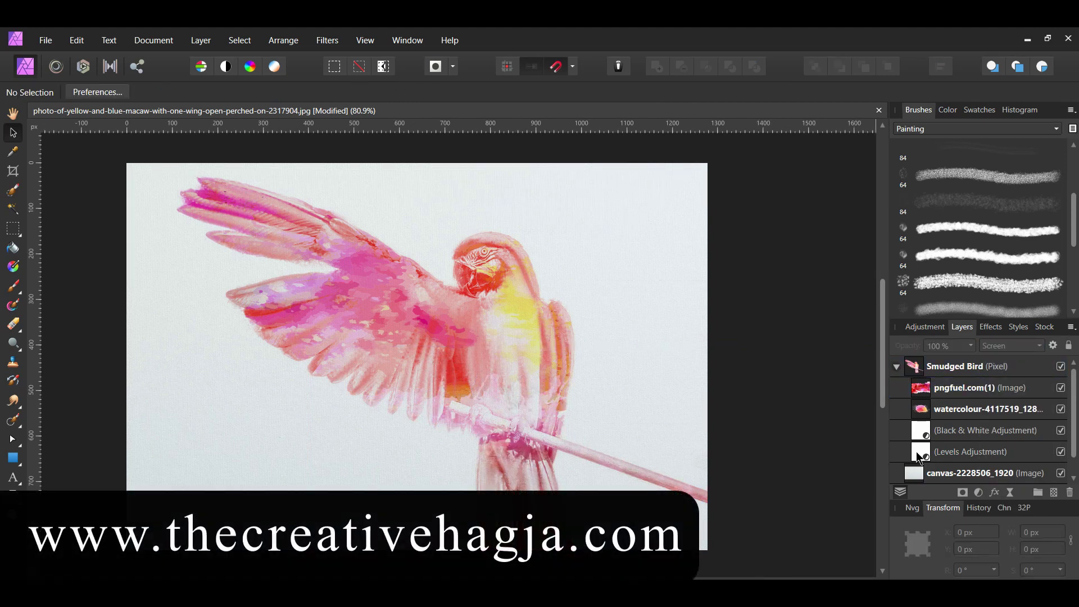
Give the Levels adjustment in Smudged Bird a 7% black level and 97% white level.
left_click(919, 457)
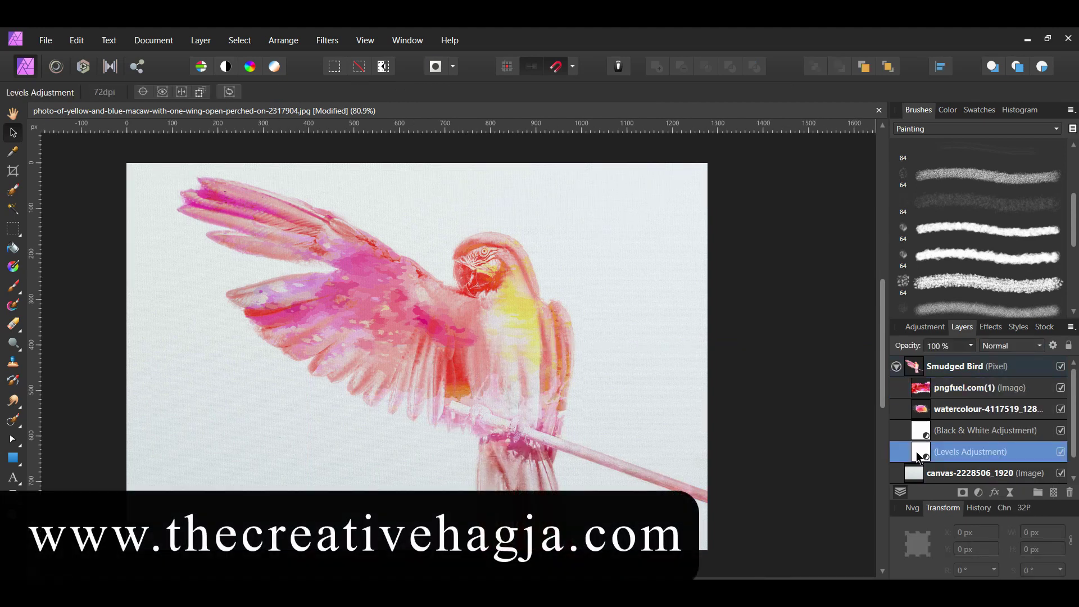
double_click(919, 457)
left_click_drag(666, 243, 689, 208)
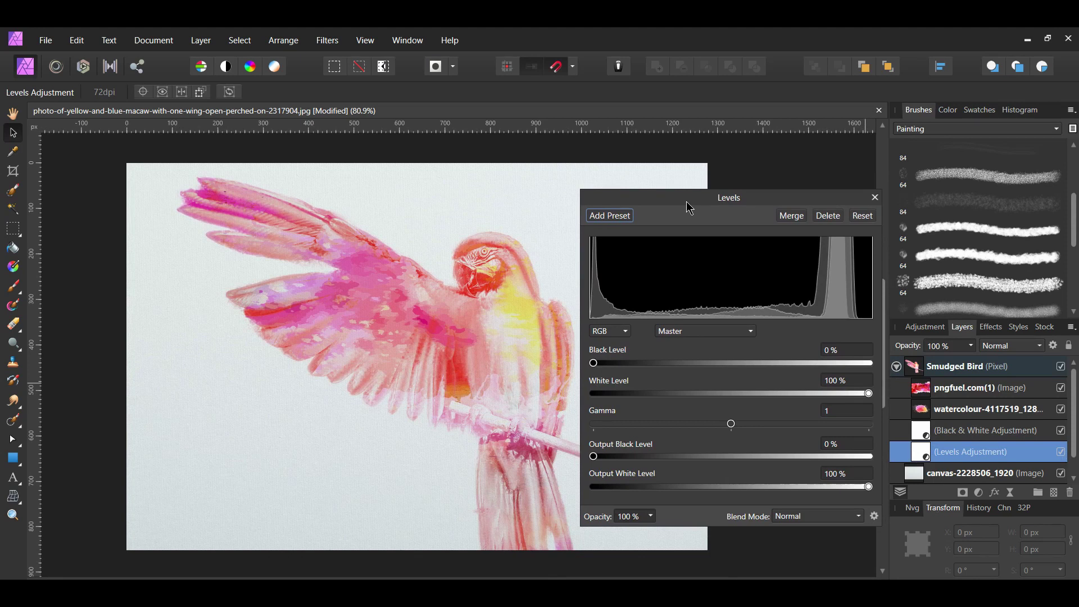
left_click(847, 352)
type("7")
key("Return")
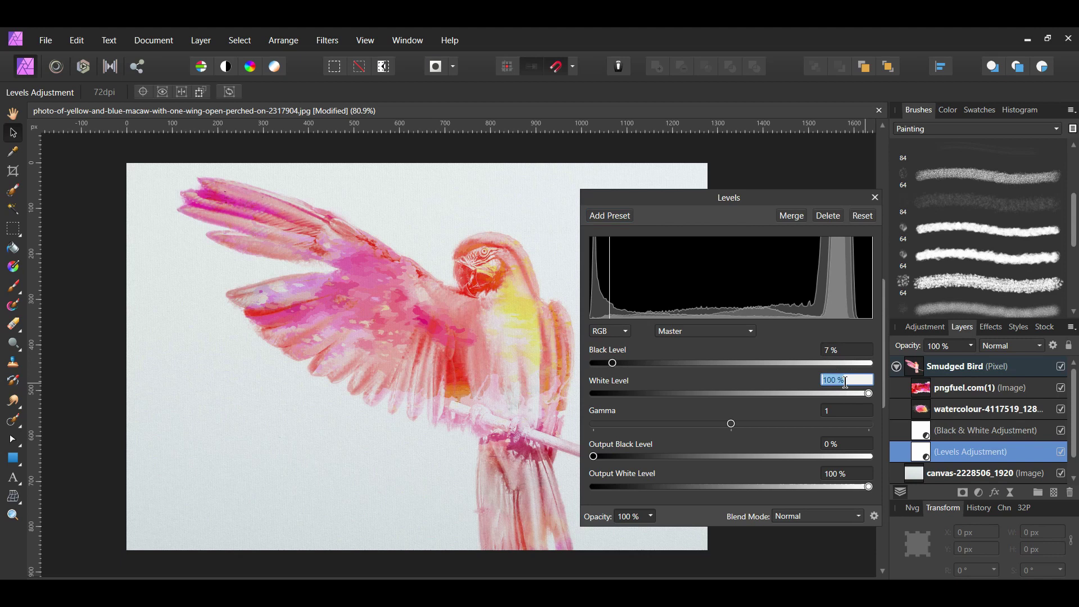
type("97")
key("Return")
left_click(875, 198)
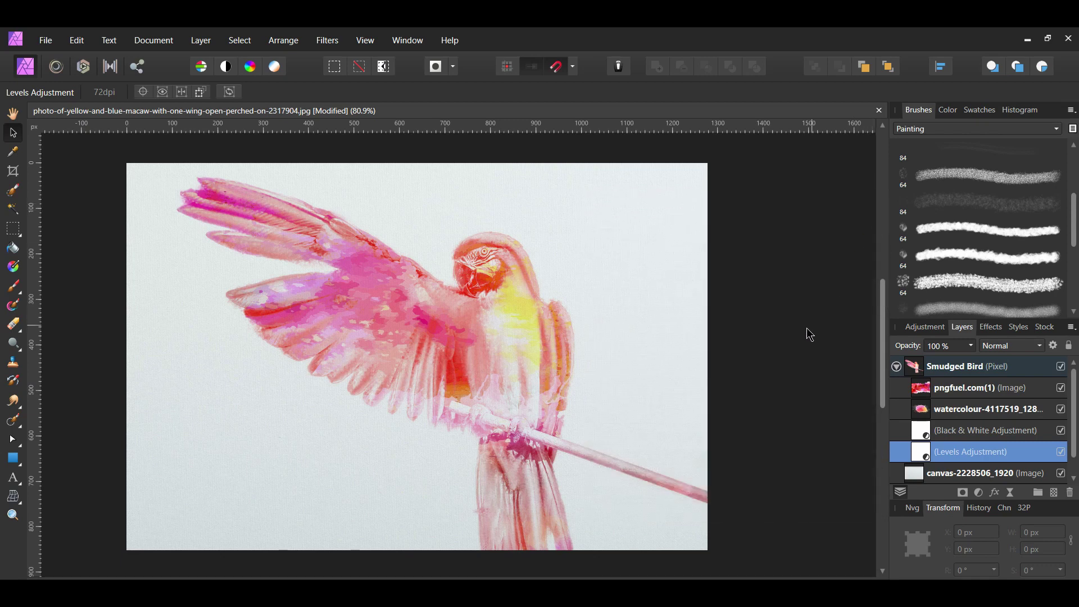